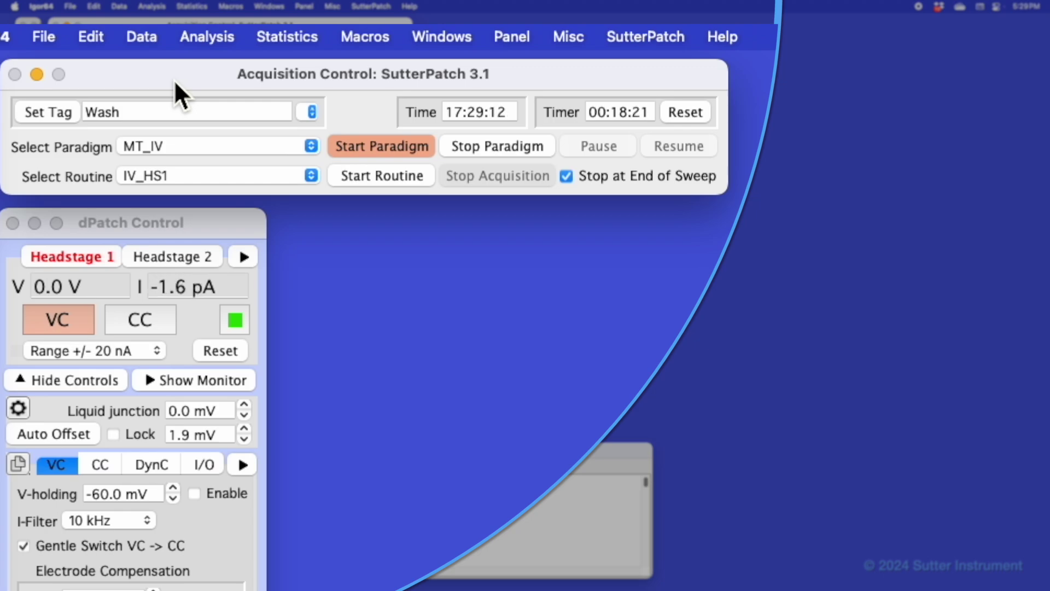
Reset the timer in the acquisition controls
left_click(243, 178)
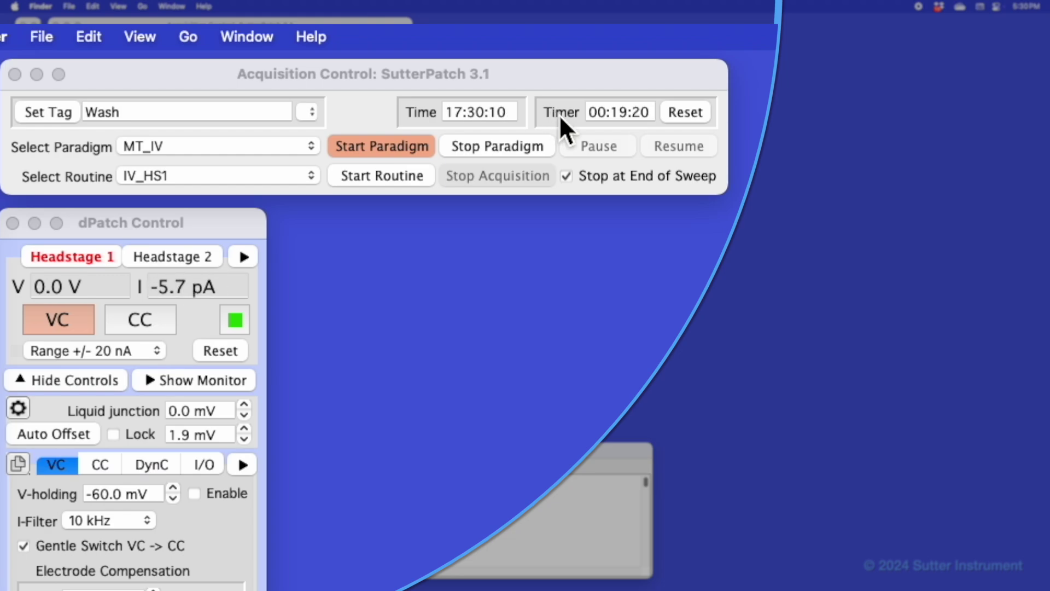
left_click(698, 112)
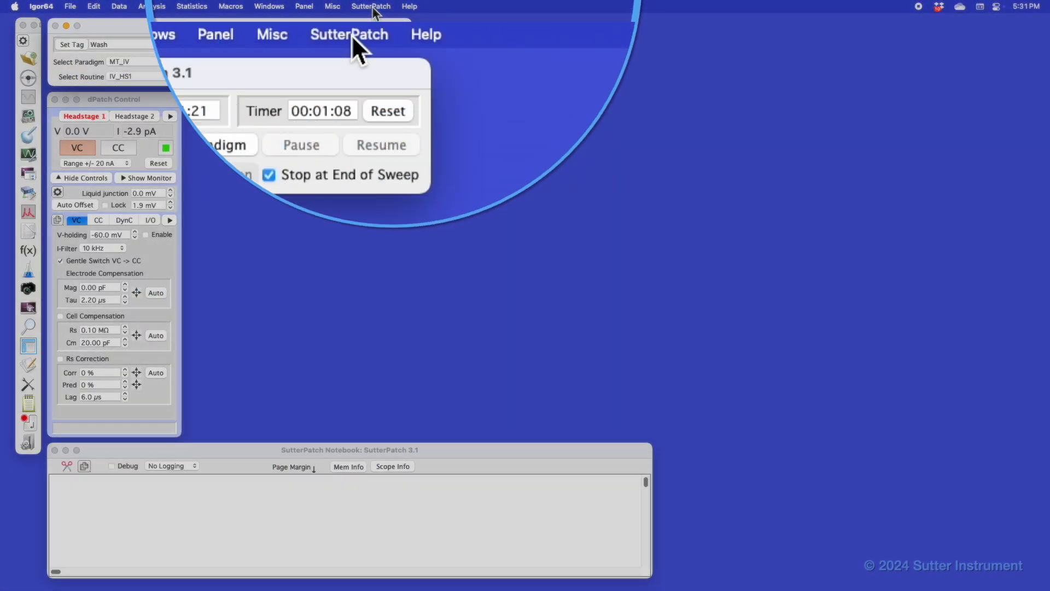
left_click(372, 6)
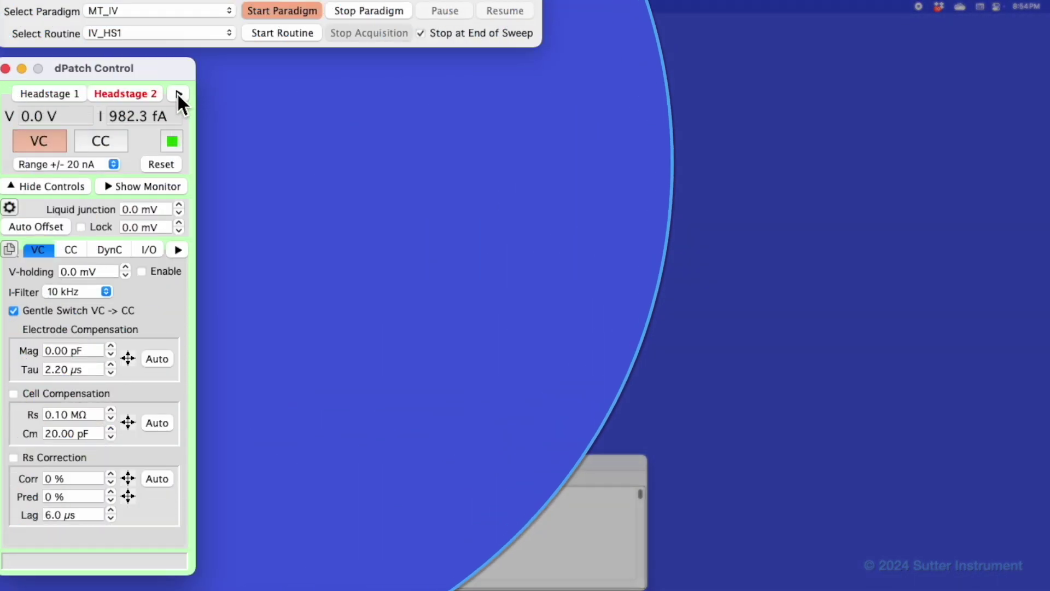
Show both headstages side by side in the dPatch controls and display the voltage, current and auxiliary input monitor
left_click(179, 94)
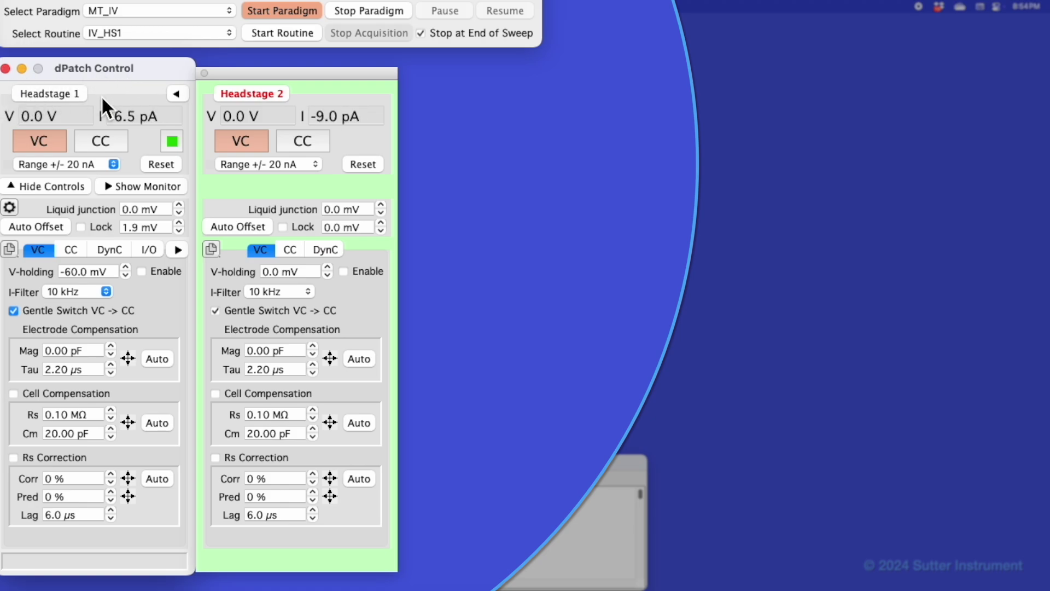
left_click(155, 188)
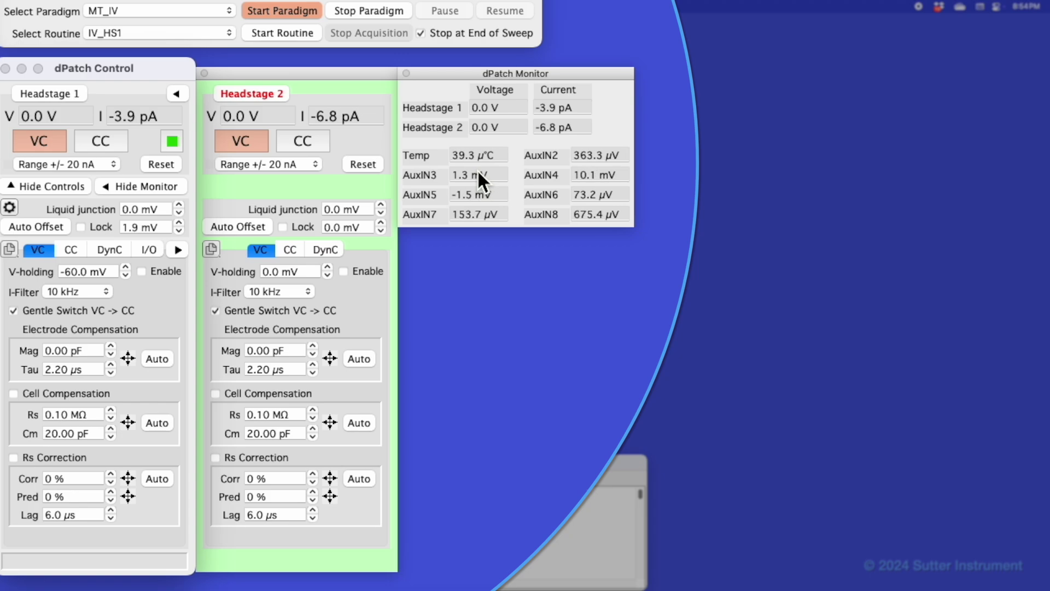
Configure the AuxIN monitor with AuxIN1 assigned to Bath Temperature, accept the configuration and hide the dPatch monitor
left_click(14, 210)
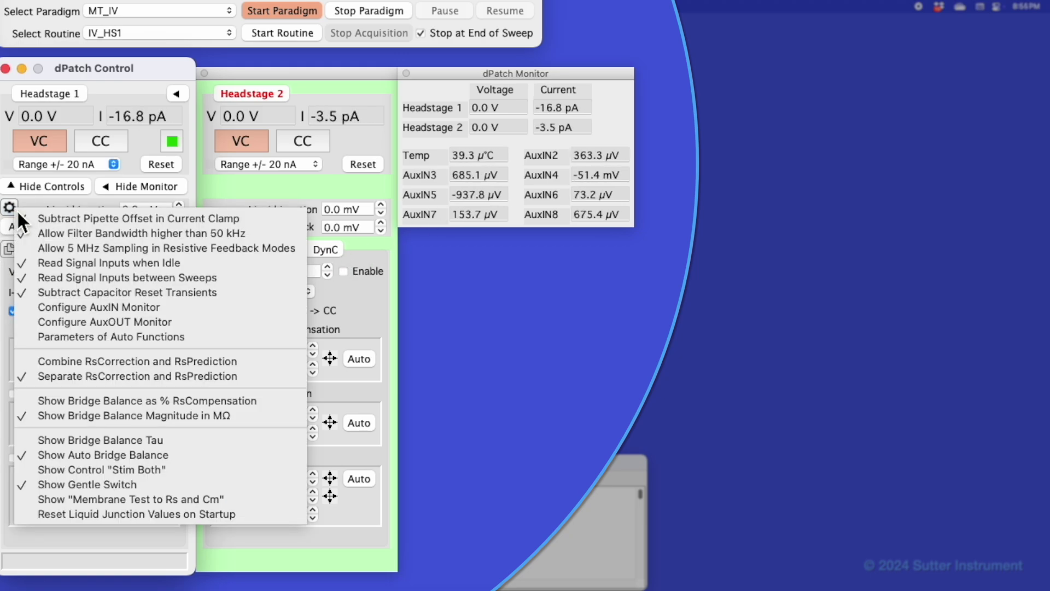
left_click(83, 306)
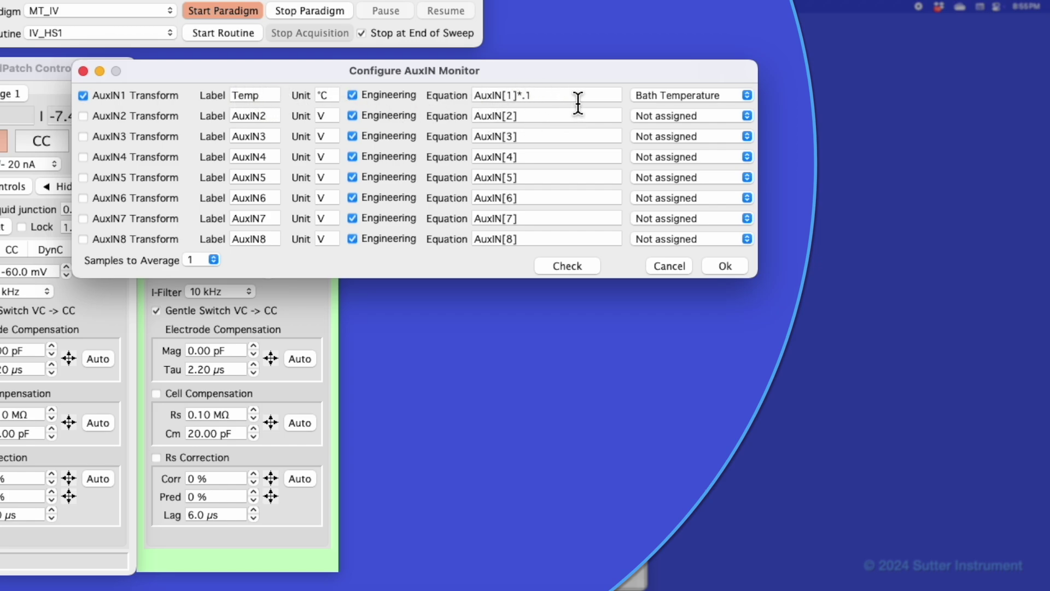
left_click(710, 94)
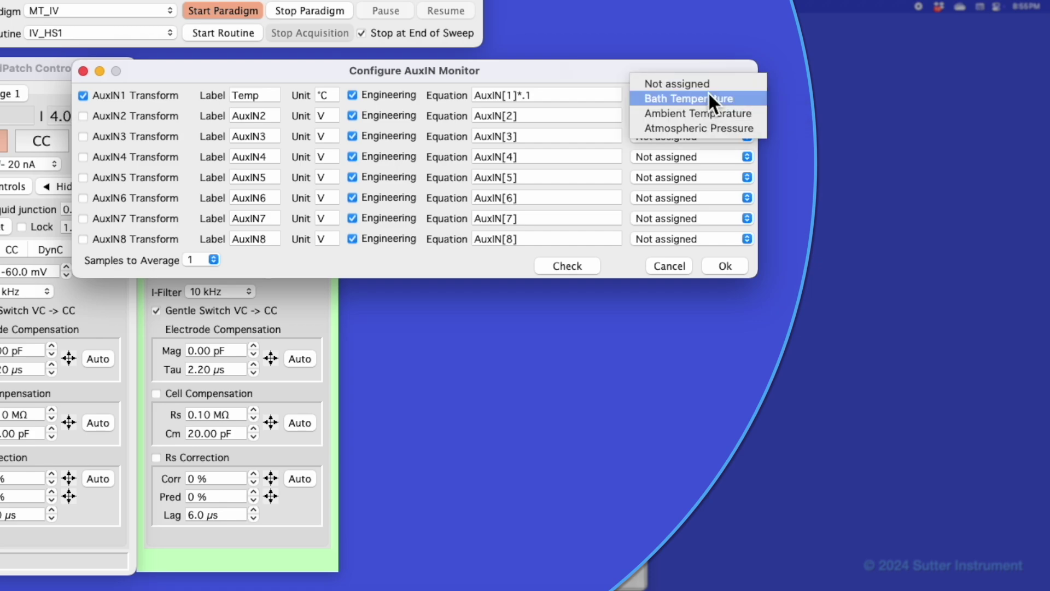
left_click(711, 98)
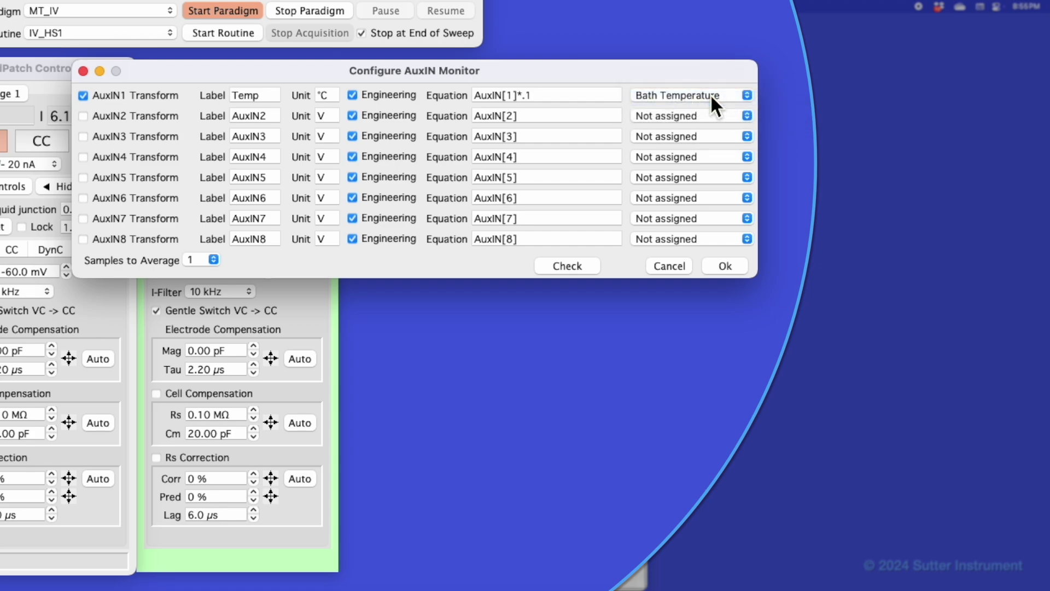
left_click(726, 266)
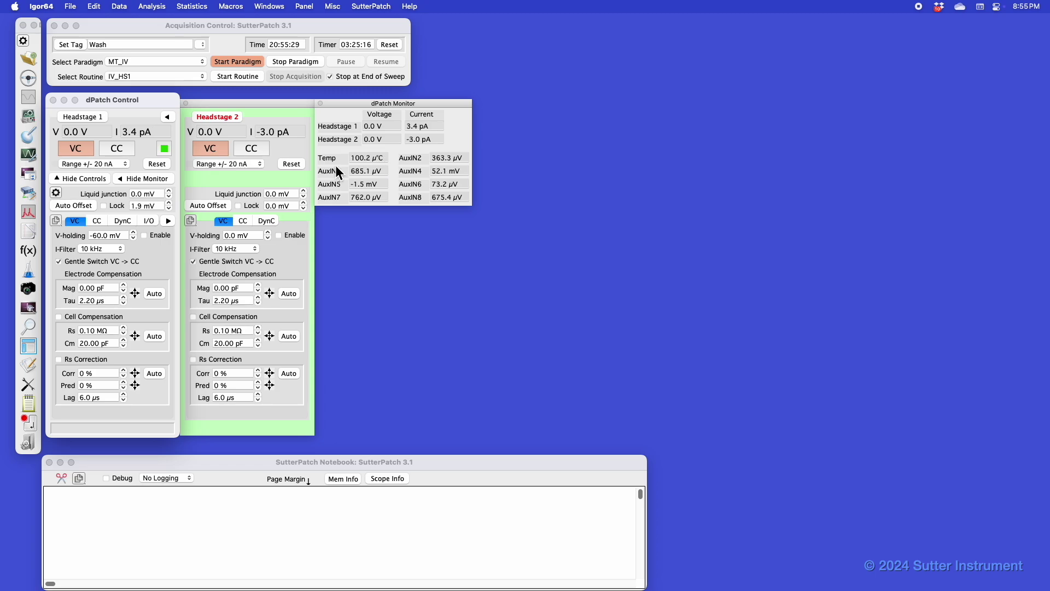
left_click(143, 177)
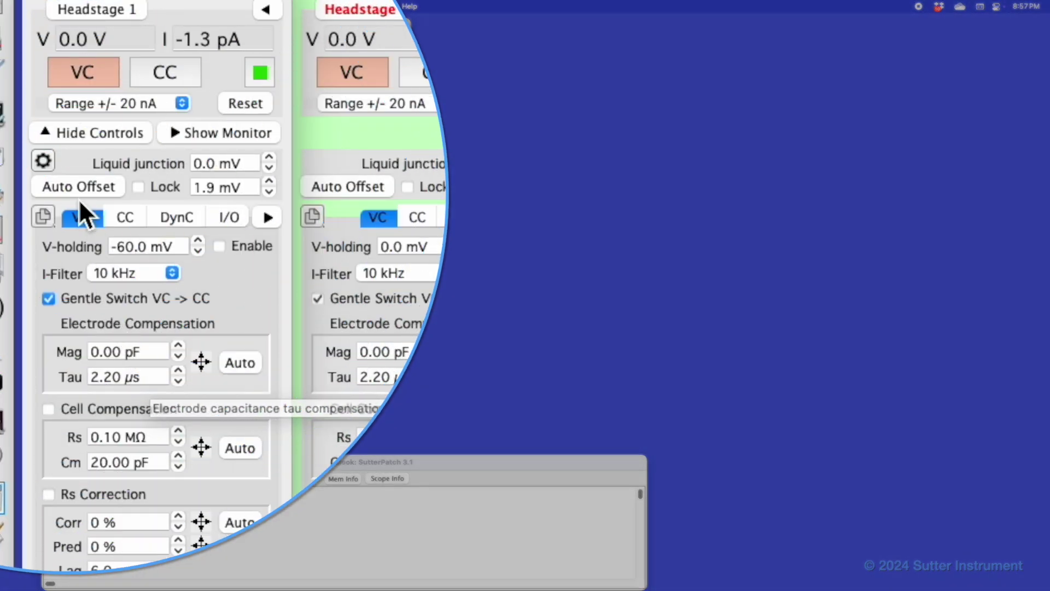
left_click(44, 162)
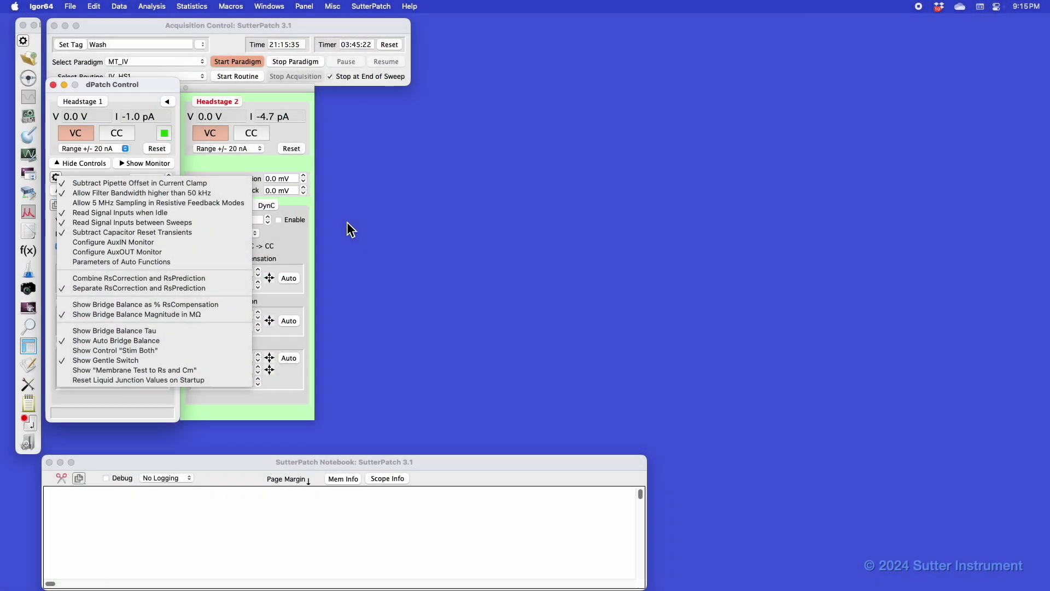
left_click(347, 222)
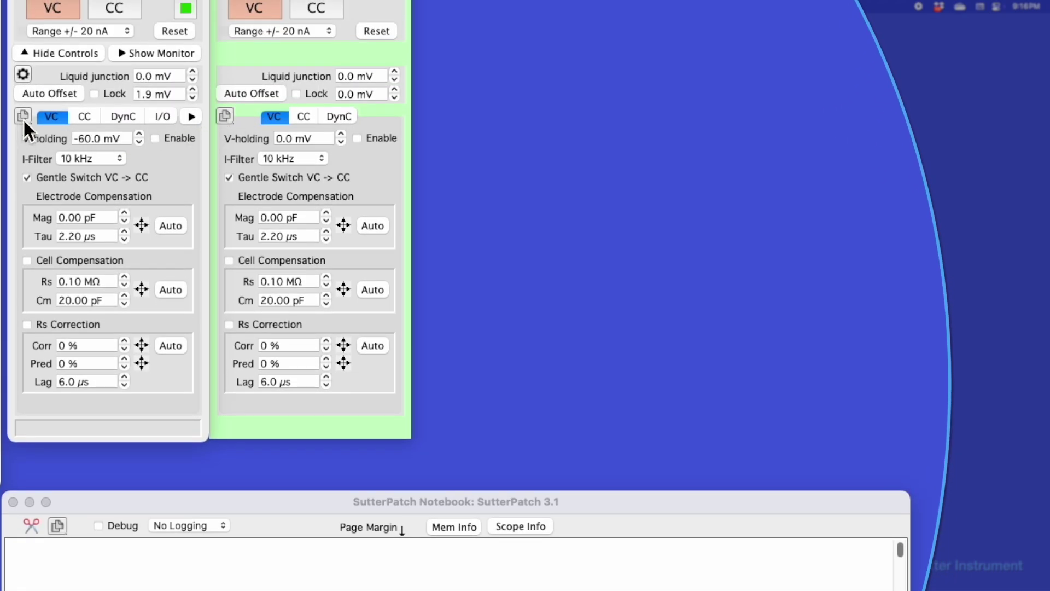
Copy the Headstage 2 amplifier settings to the notebook, both as text and as a graph
left_click(224, 115)
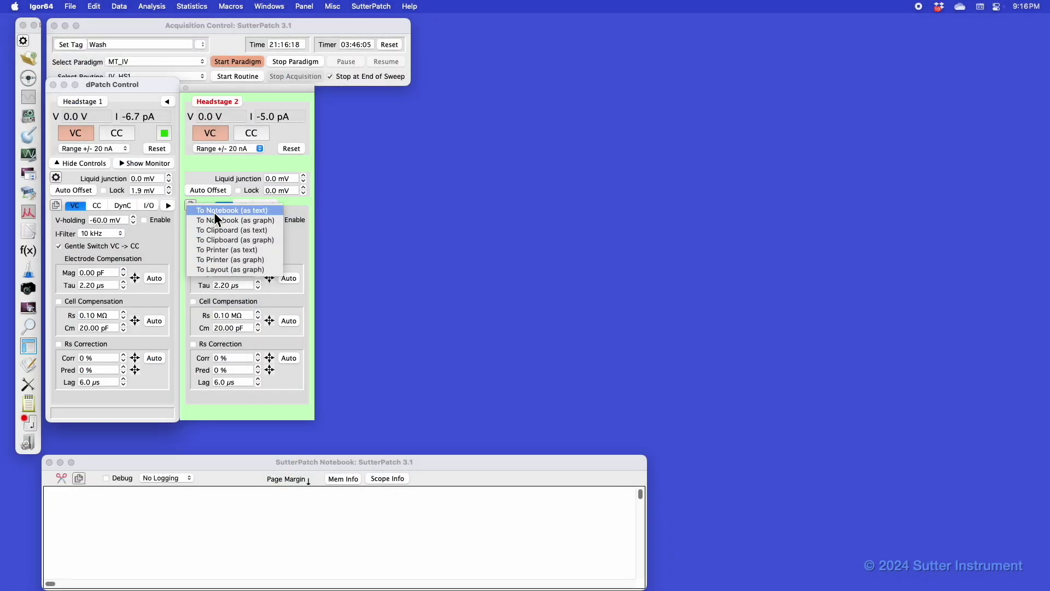
left_click(214, 211)
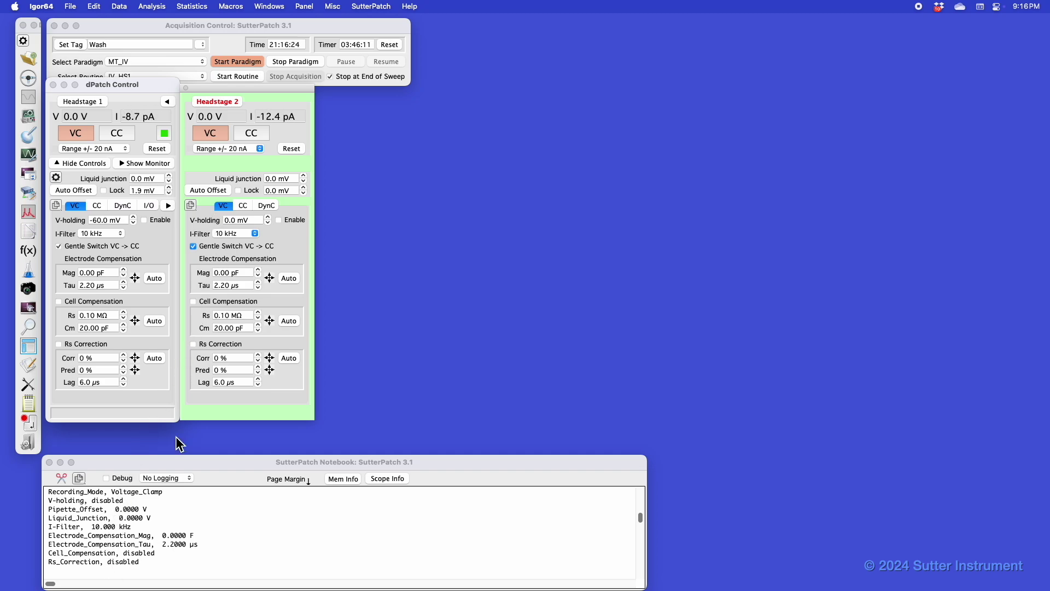
left_click(192, 206)
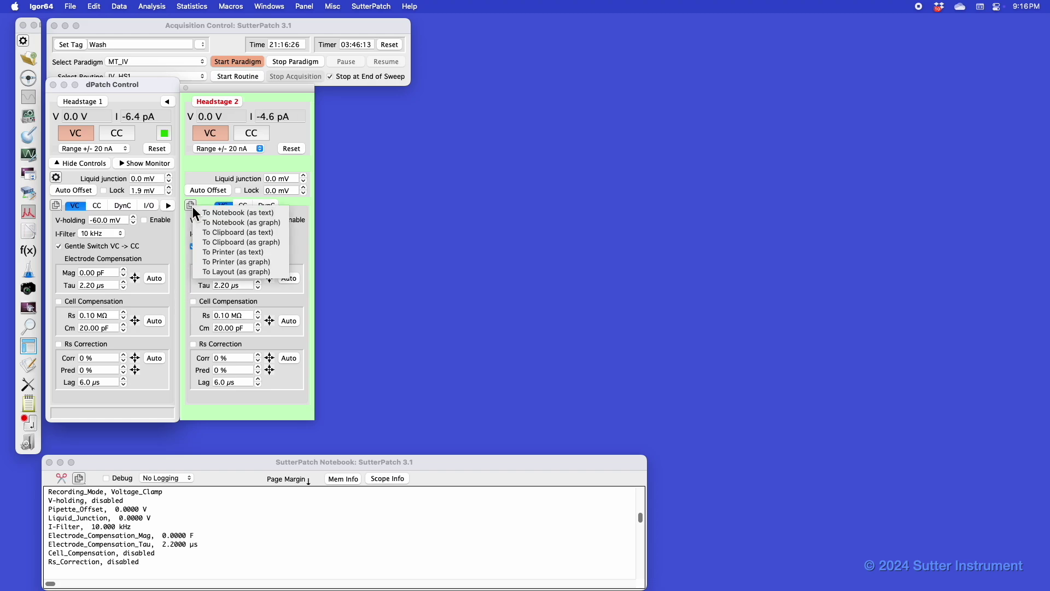
left_click(231, 222)
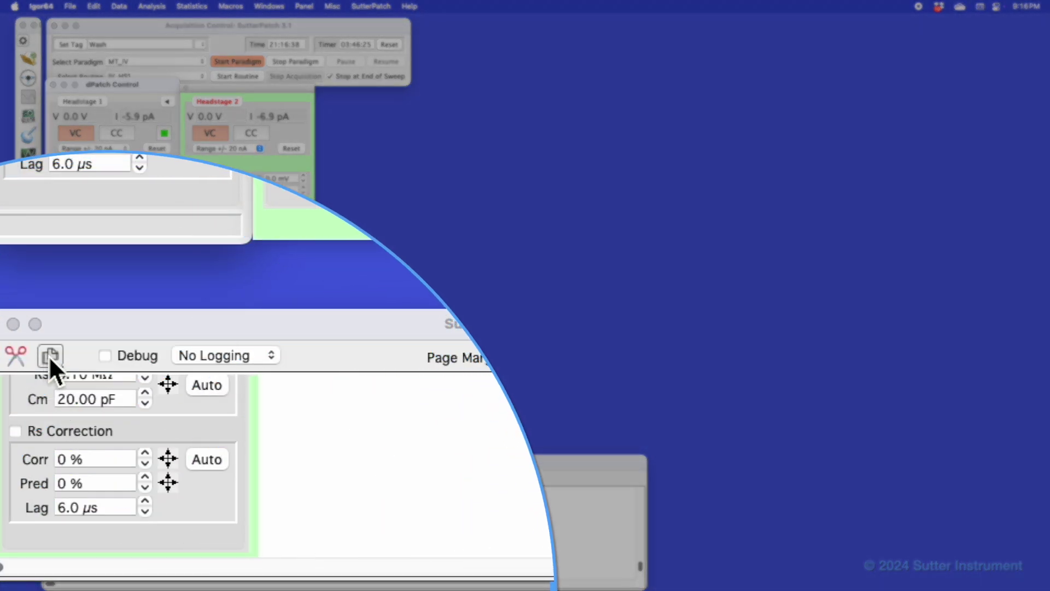
left_click(77, 477)
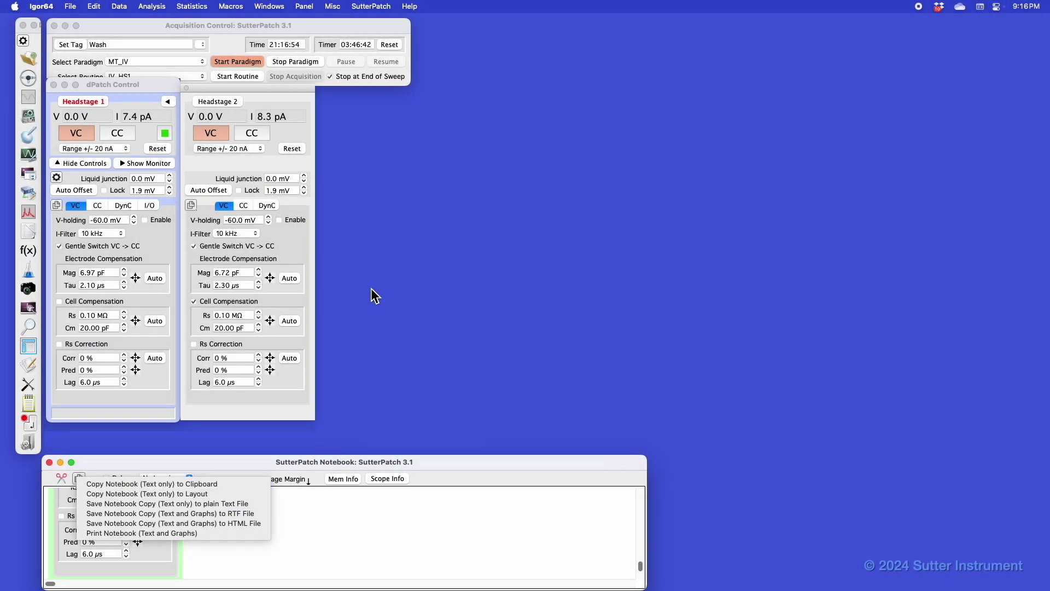
left_click(409, 485)
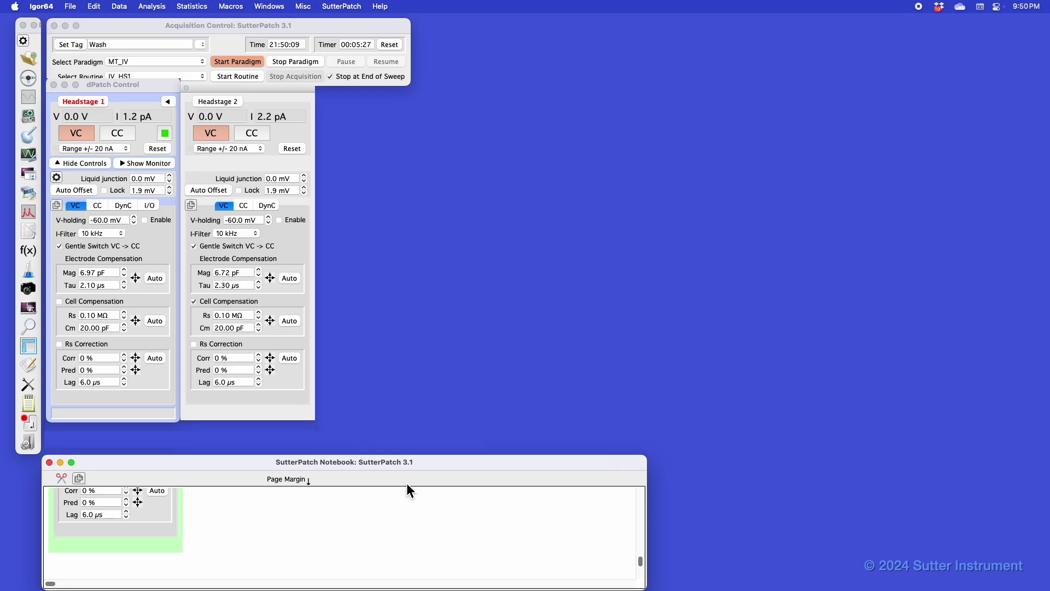
Close the separate Headstage 2 panel and reset the amplifier from the Headstage 1 controls
left_click(186, 89)
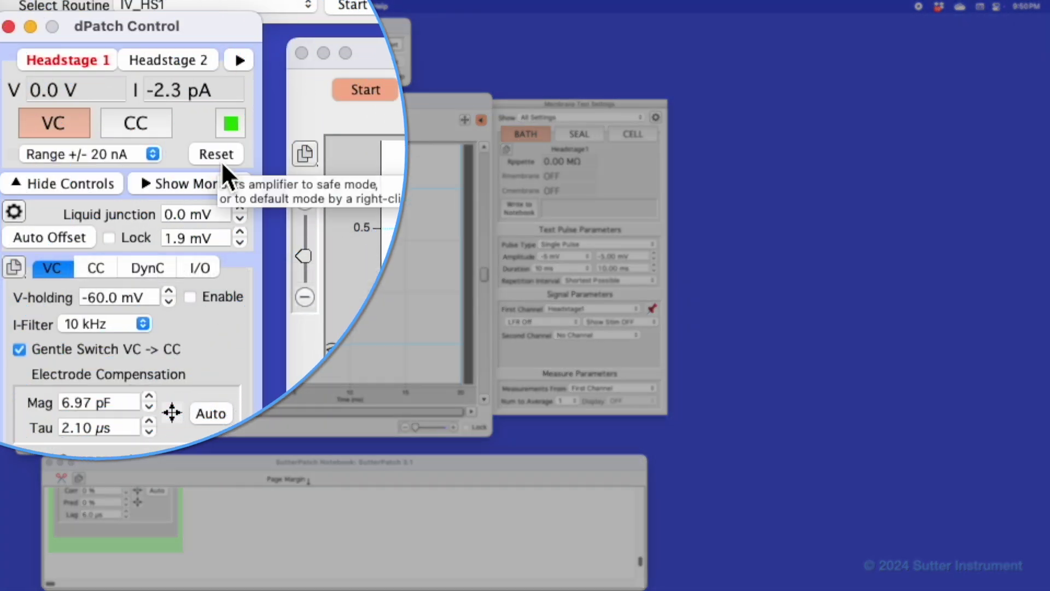
left_click(217, 155)
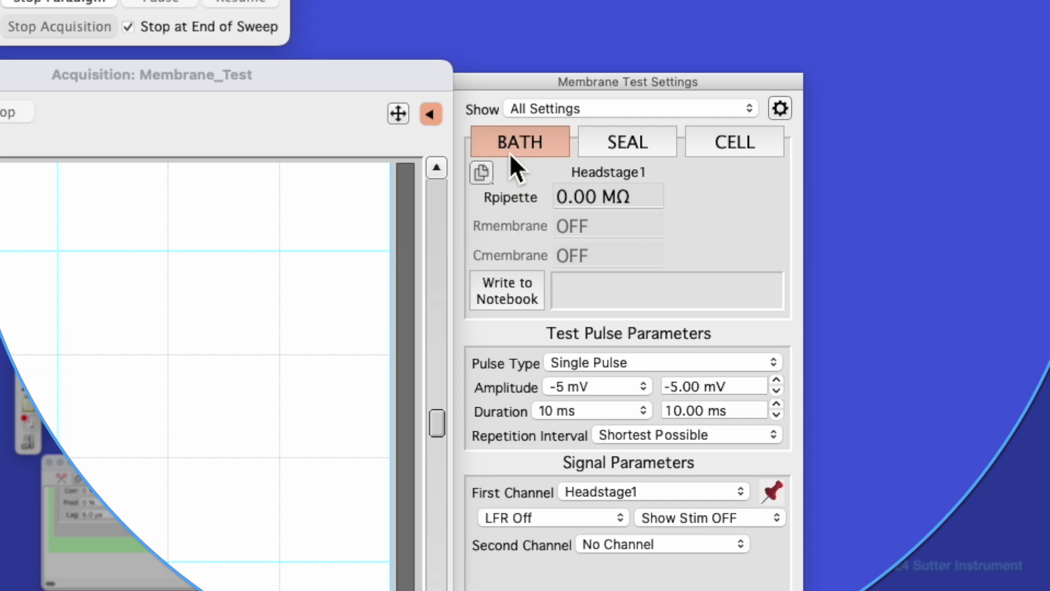
Preview the SEAL and CELL membrane test modes, return to BATH and write the pipette resistance to the notebook
left_click(621, 147)
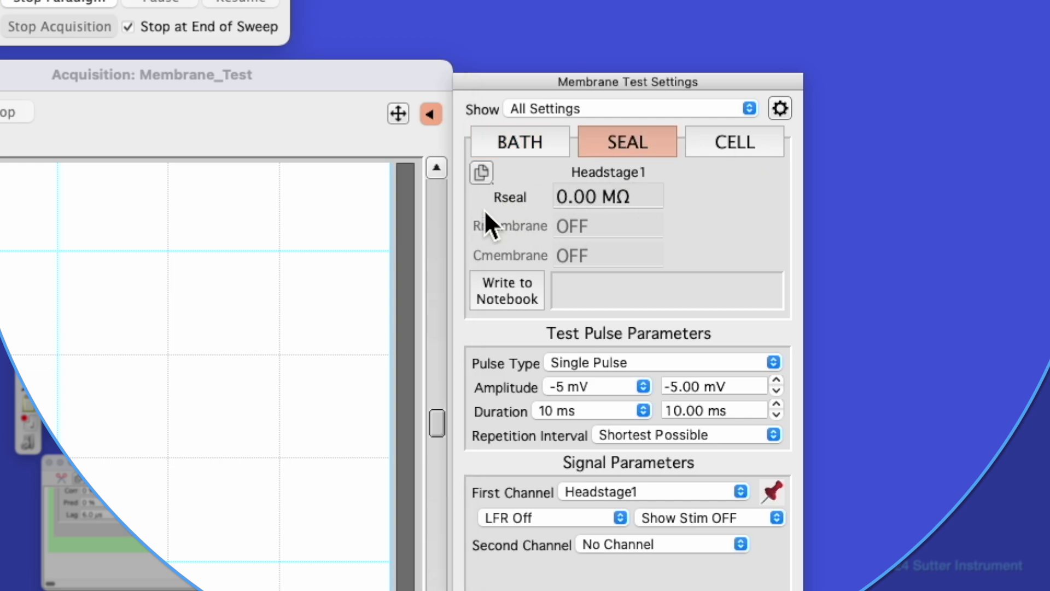
left_click(728, 160)
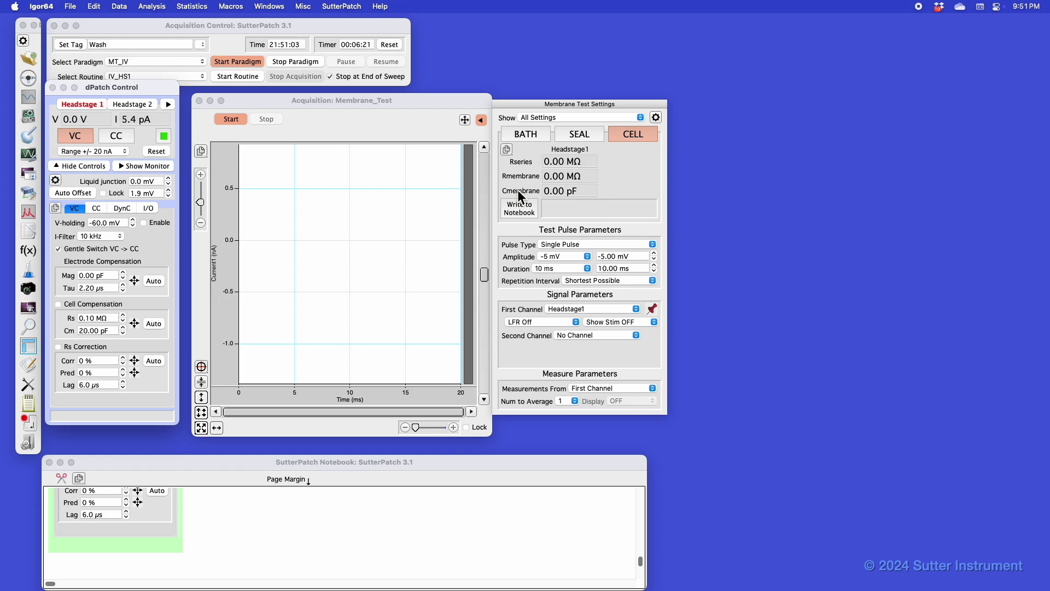
left_click(524, 134)
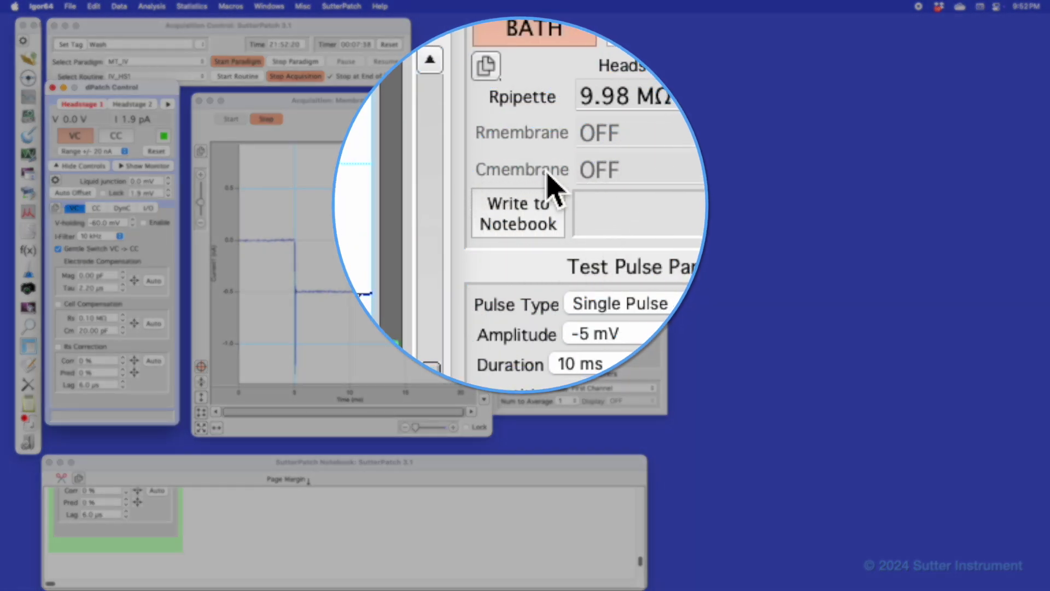
left_click(528, 212)
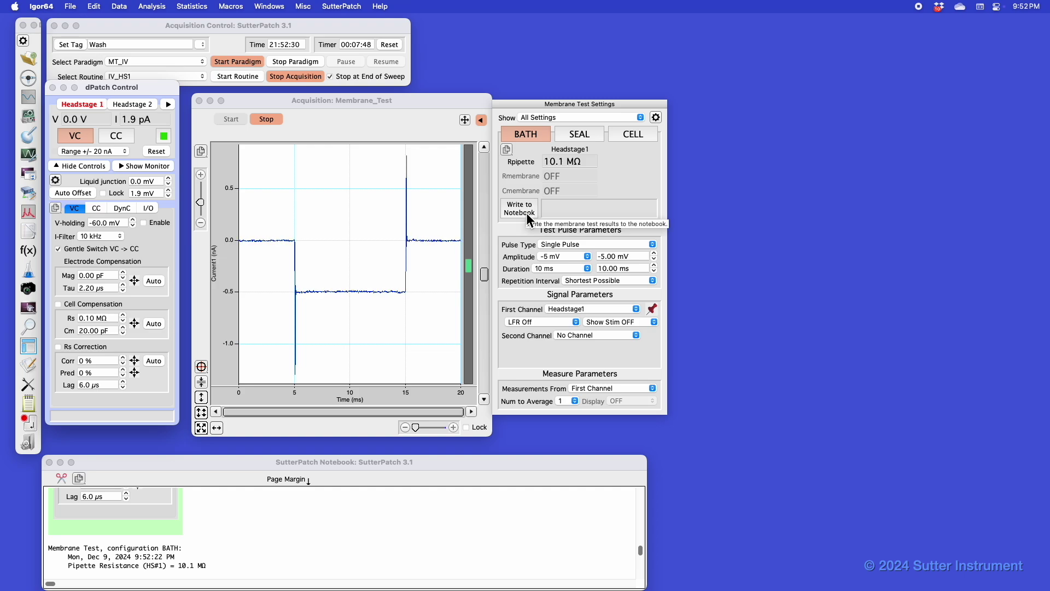
Switch the membrane test to SEAL, run automatic electrode compensation and write the seal resistance to the notebook
left_click(584, 134)
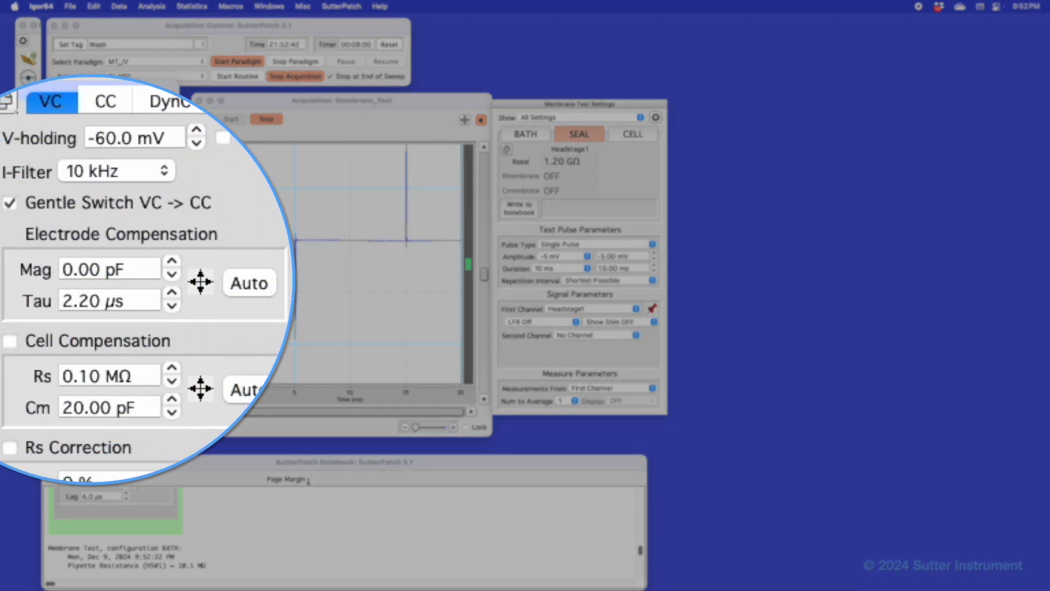
left_click(258, 285)
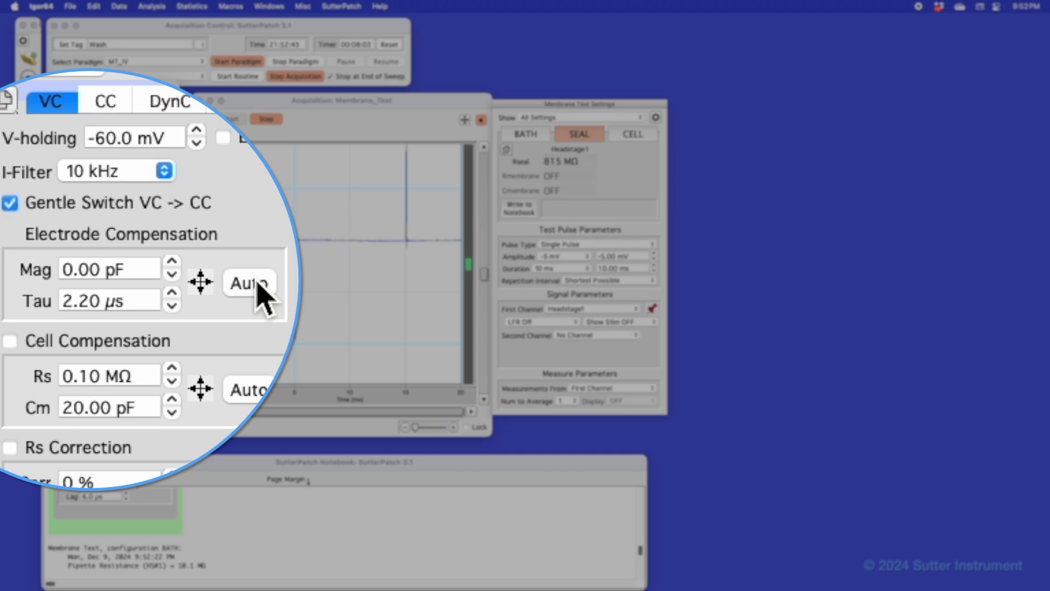
left_click(257, 285)
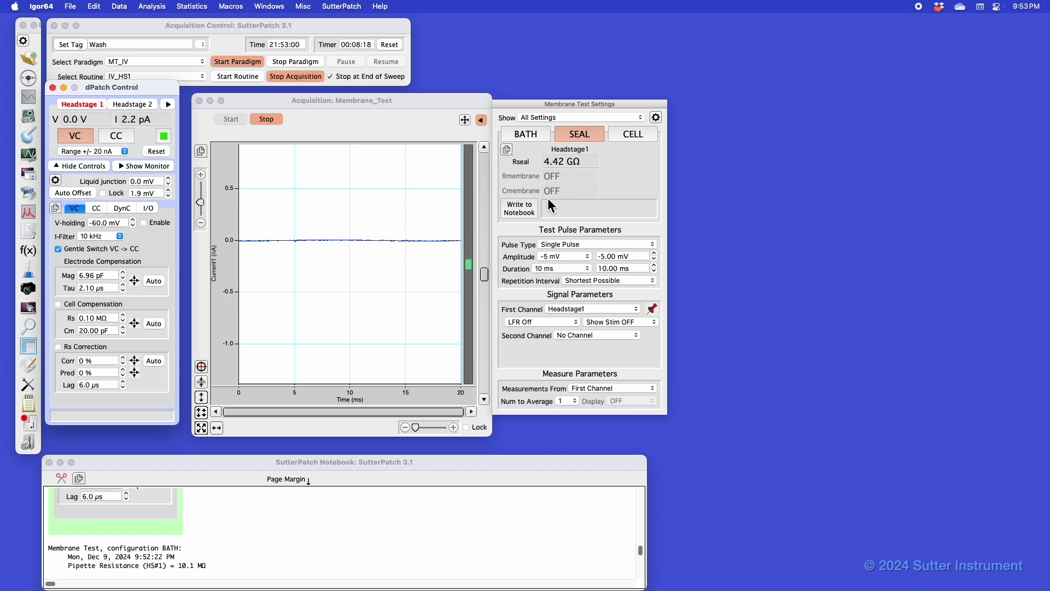
left_click(520, 210)
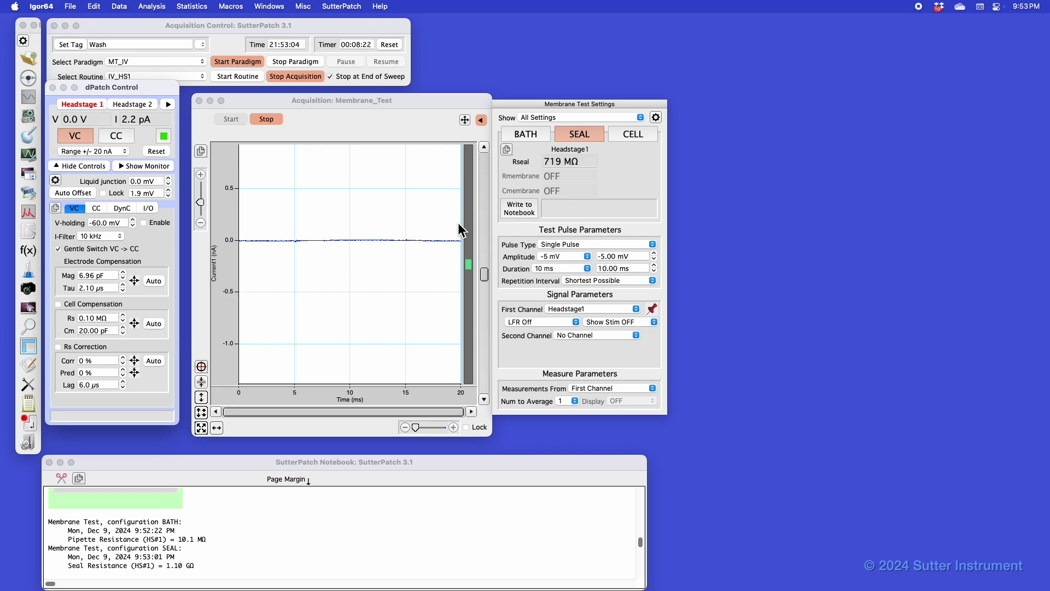
In CELL mode, run automatic cell compensation, disable the compensation again and write the membrane test results to the notebook
left_click(645, 137)
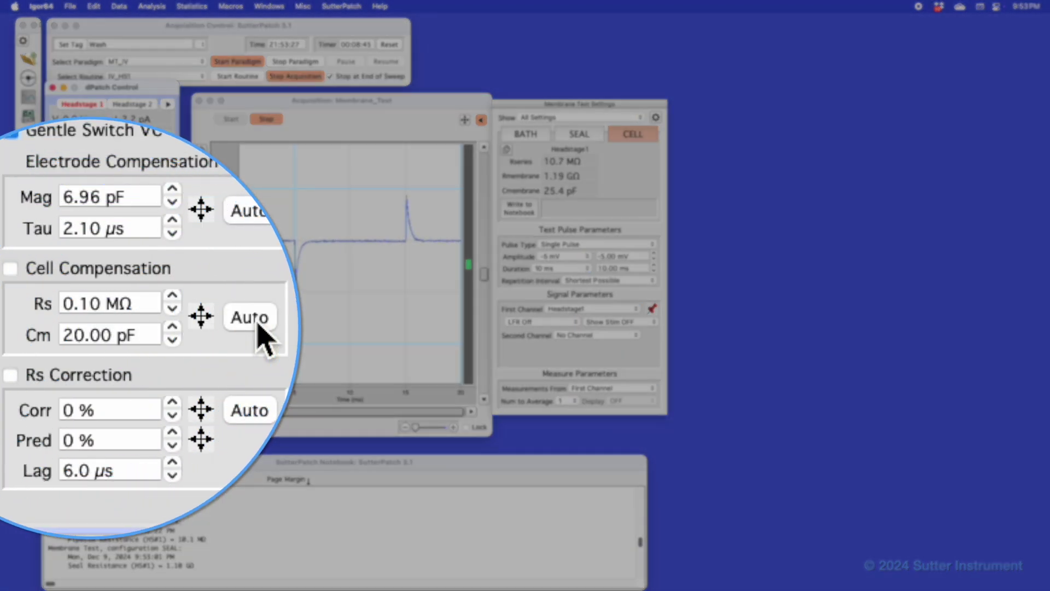
left_click(258, 324)
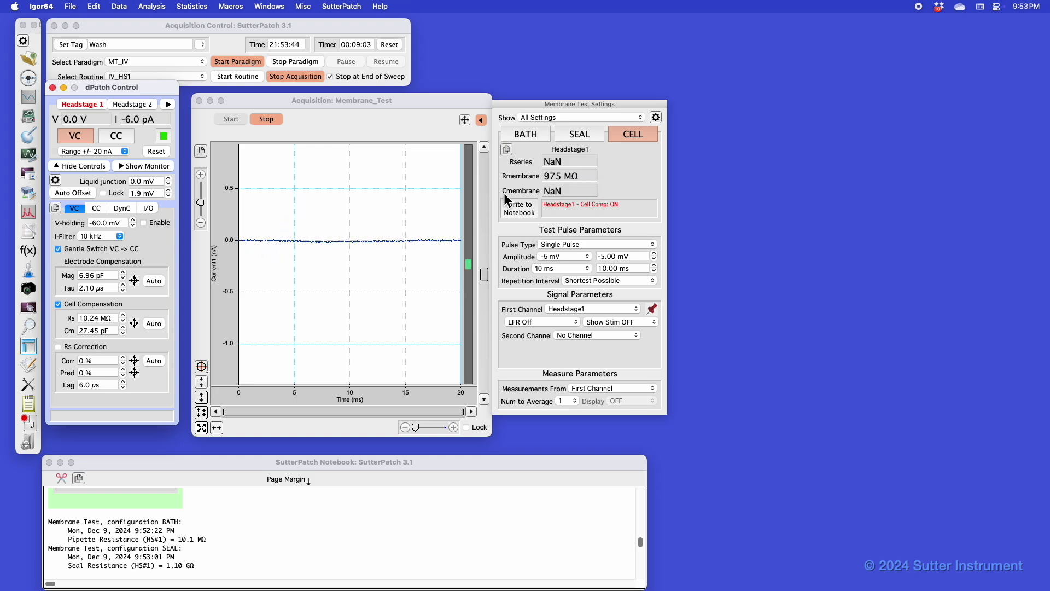
left_click(59, 304)
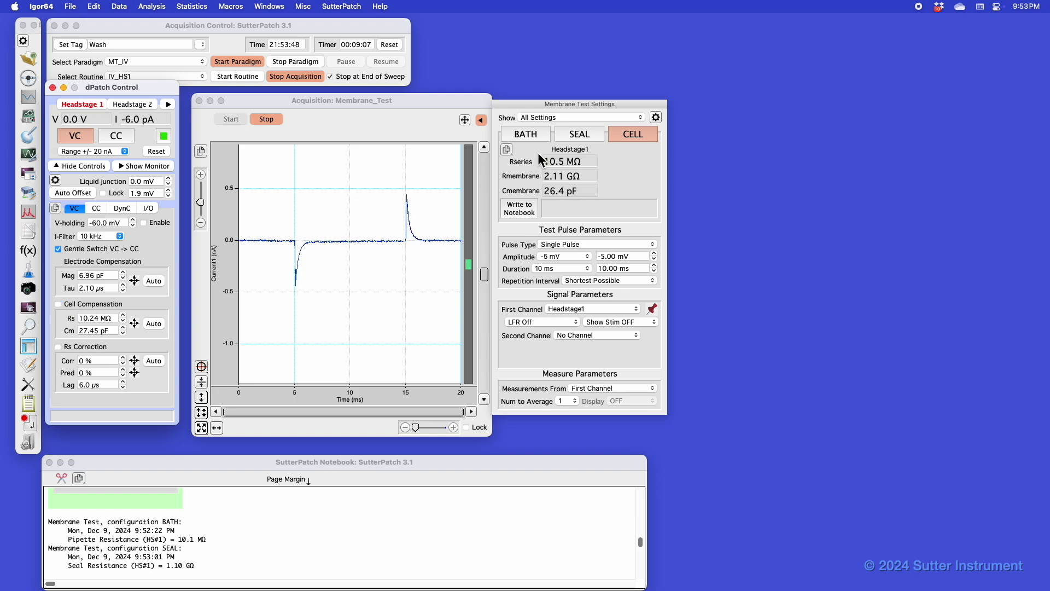
left_click(517, 208)
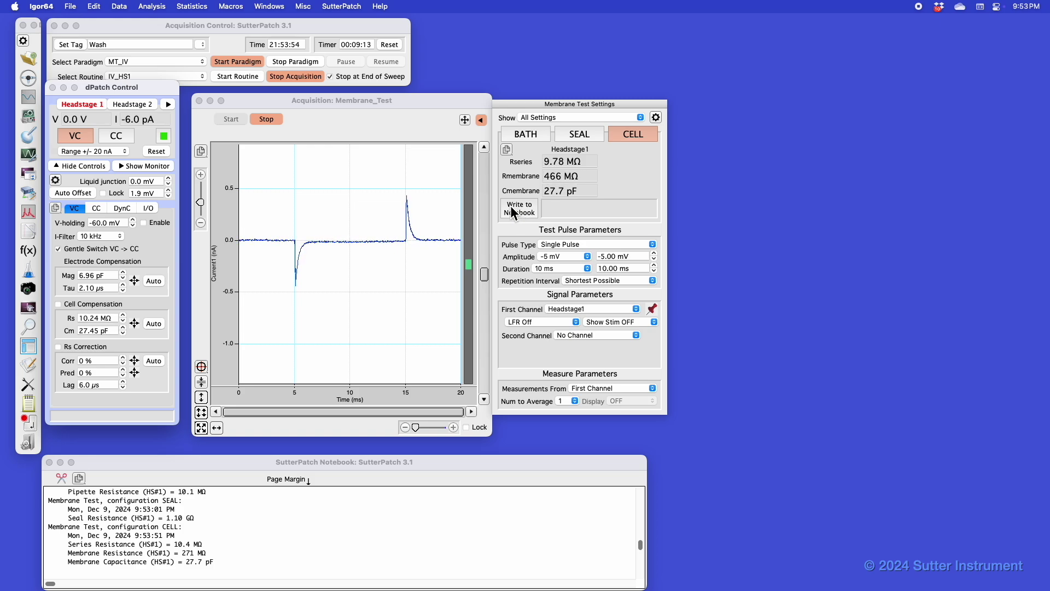
Enable Show Analysis Fit Trace in the membrane test's additional settings
left_click(657, 118)
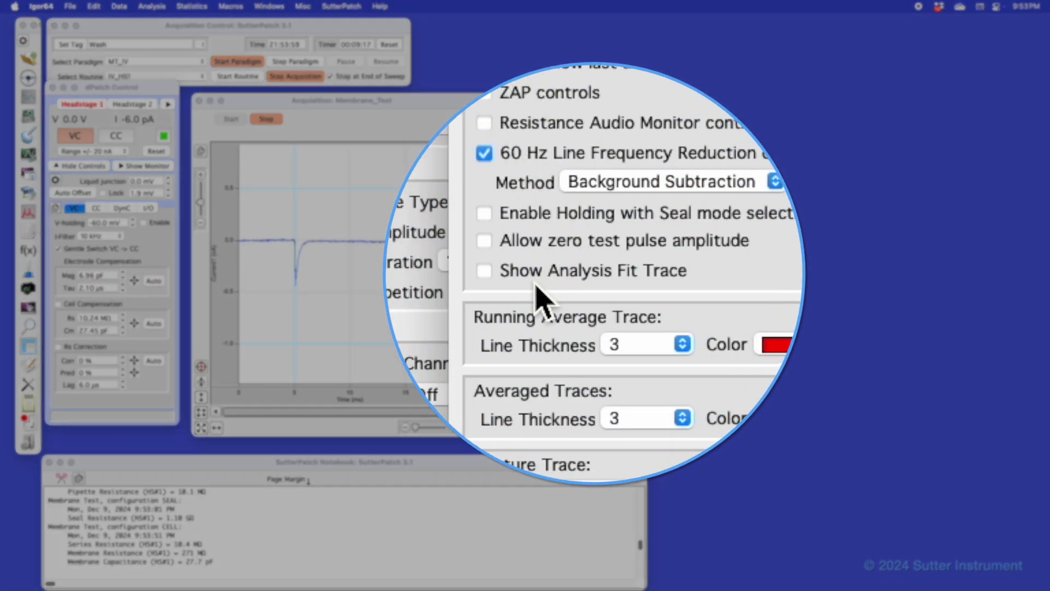
left_click(487, 274)
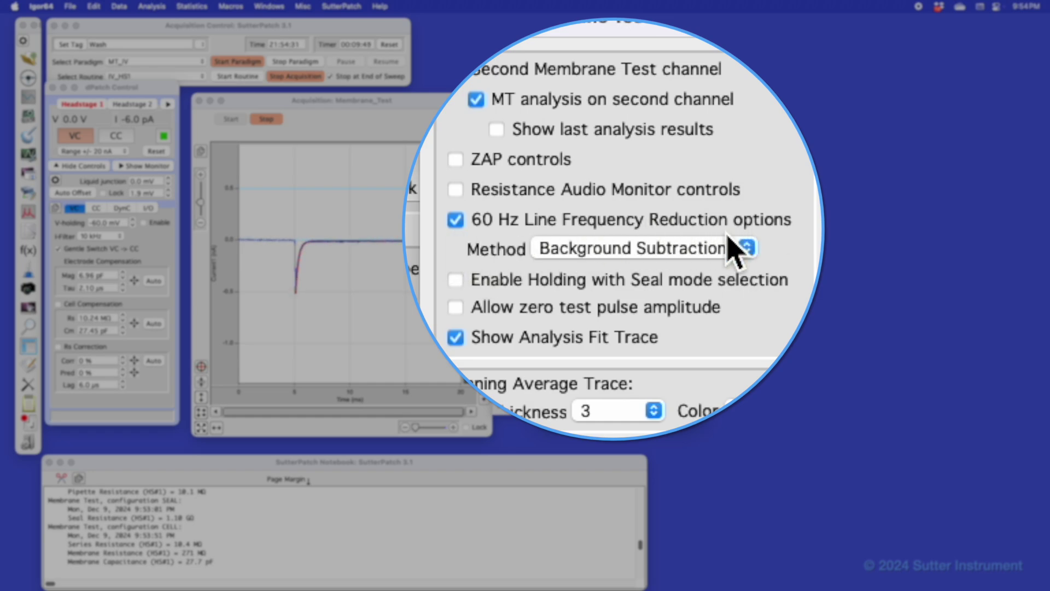
Choose Background Subtraction as the 60 Hz line frequency reduction method and close the membrane test preferences
left_click(597, 254)
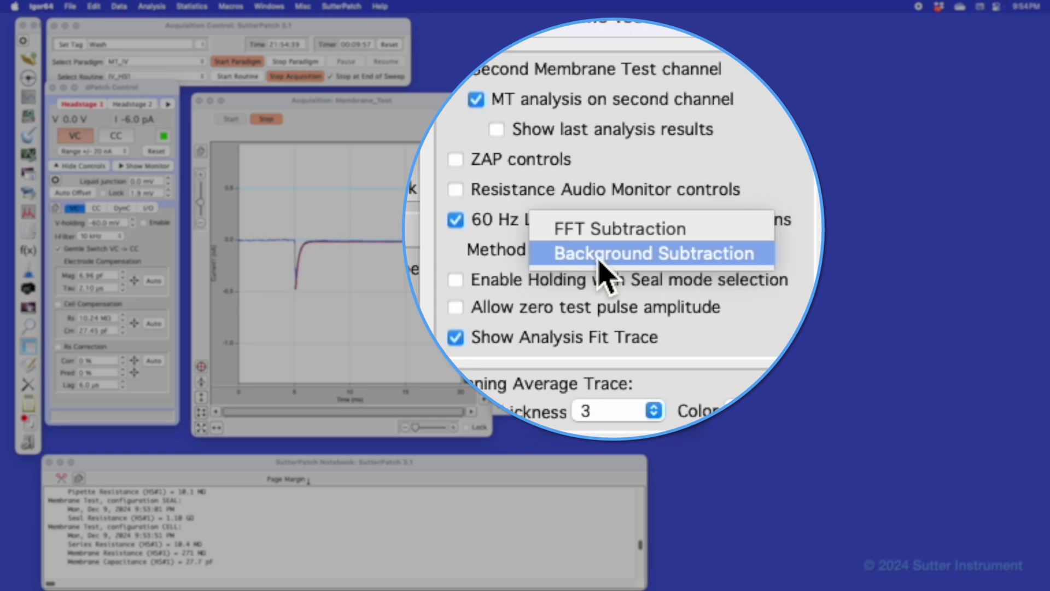
left_click(605, 274)
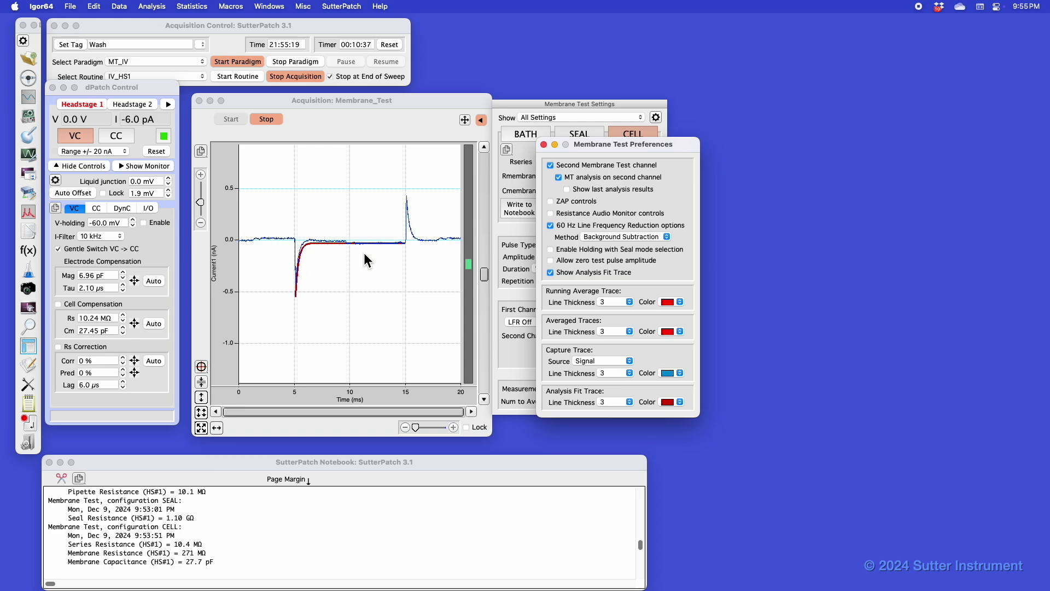
left_click(543, 144)
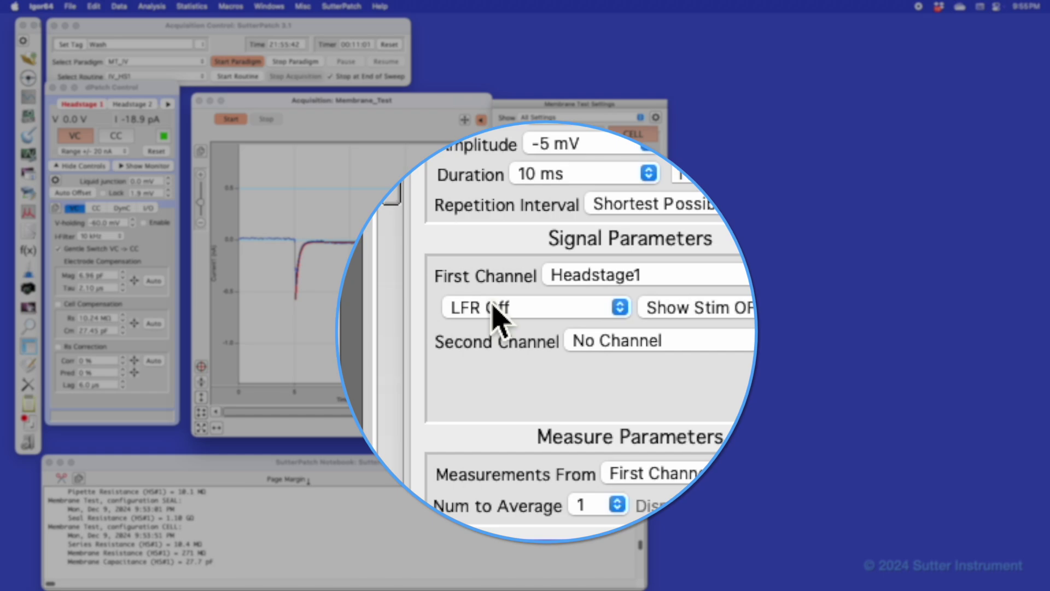
Set the first channel, Headstage1, to LFR Adds Signal and start the membrane test
left_click(498, 313)
left_click(528, 369)
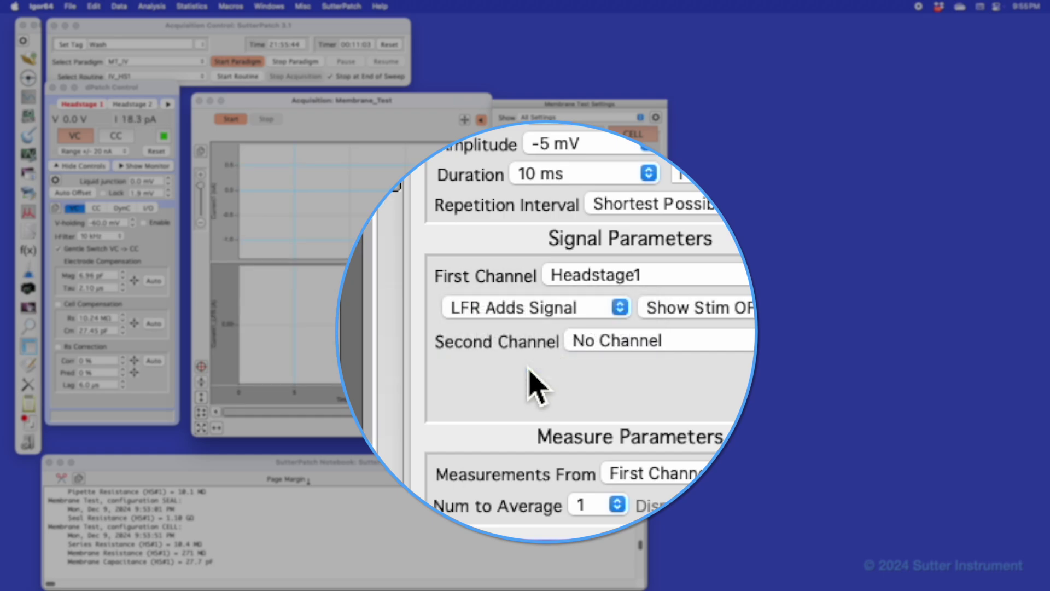
left_click(230, 120)
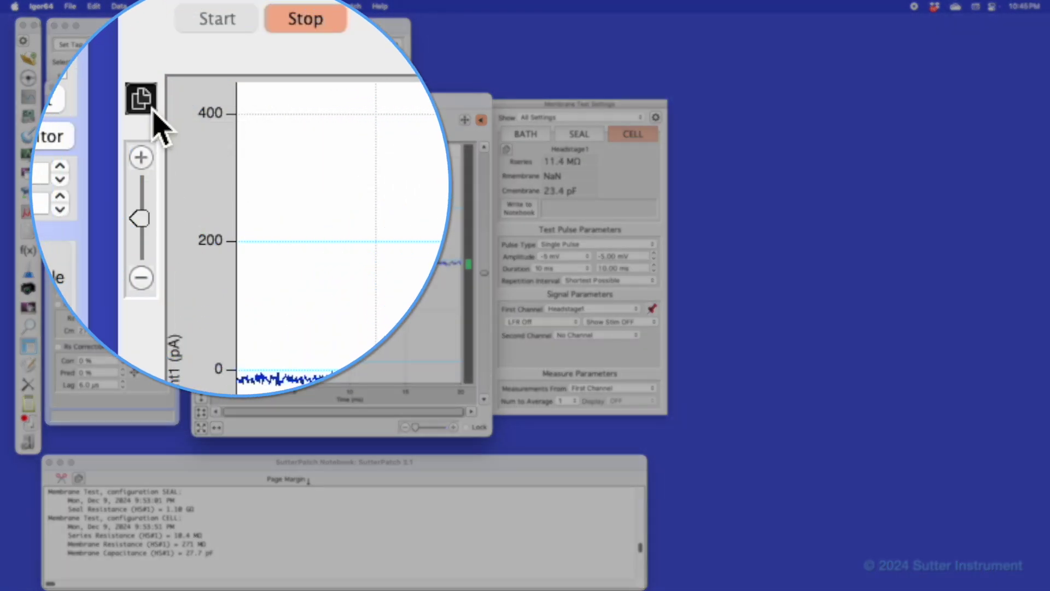
left_click(141, 99)
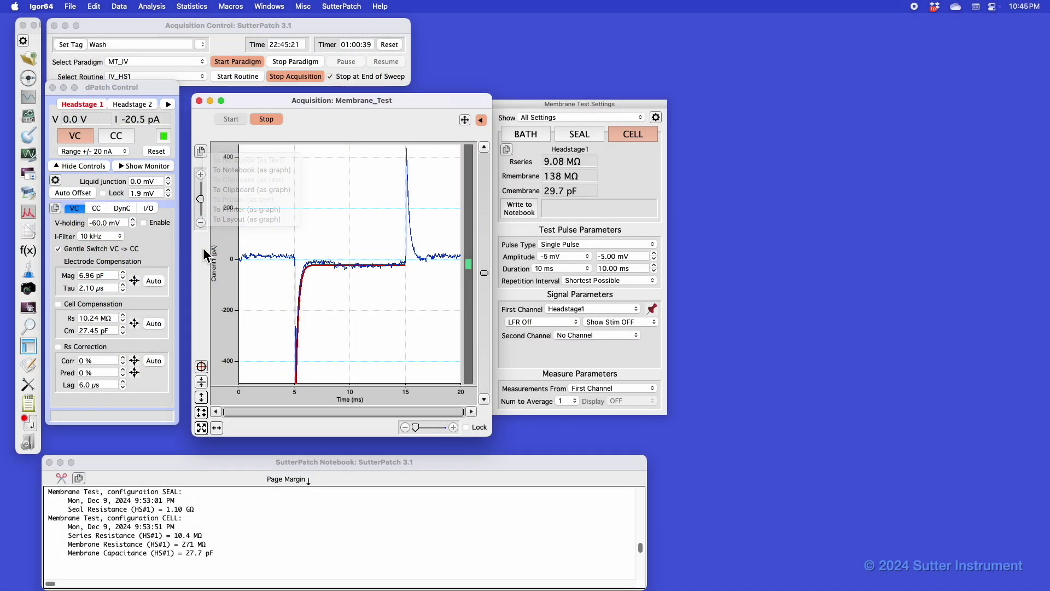
left_click(202, 248)
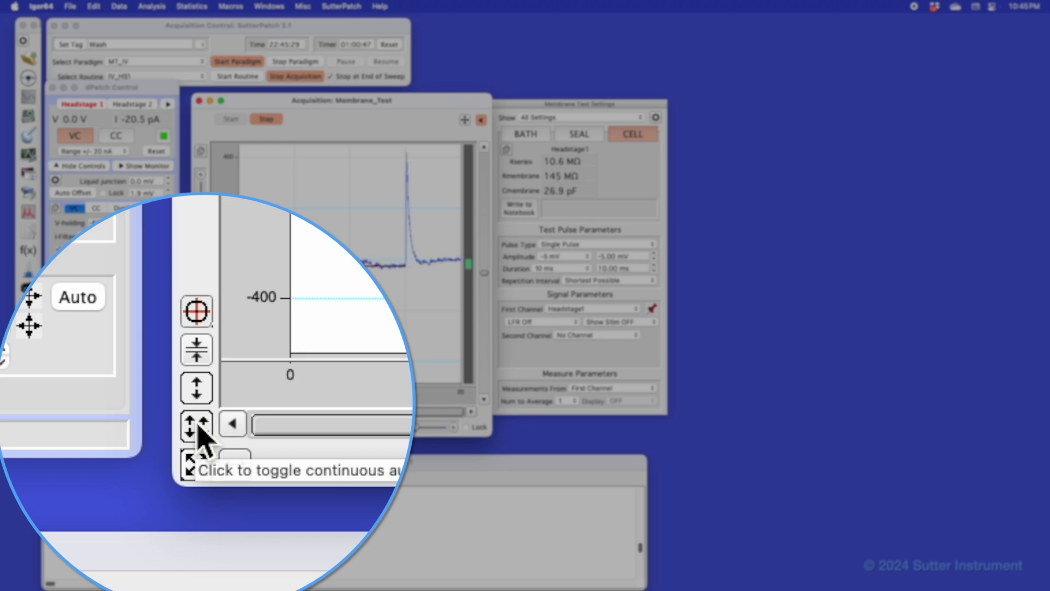
Try the membrane test graph's scaling controls, toggling continuous autoscaling on and off and centering the trace vertically
left_click(198, 474)
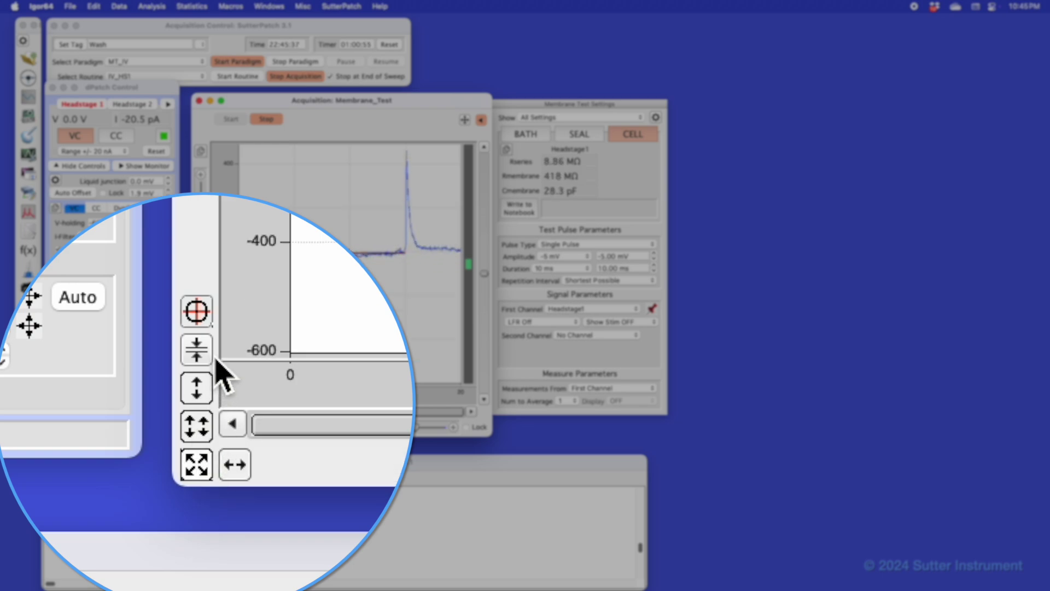
left_click(198, 427)
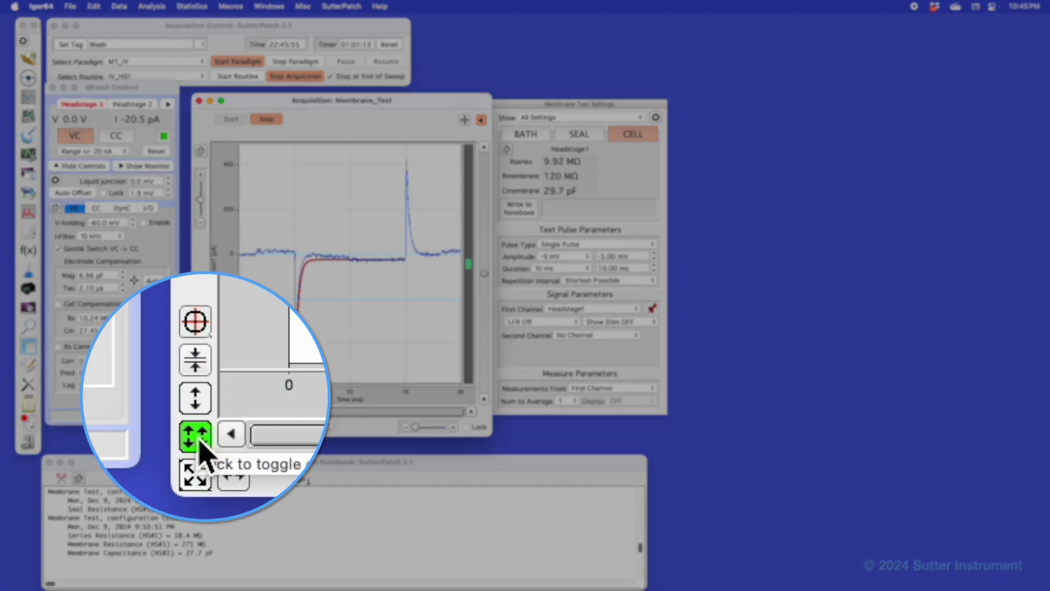
left_click(201, 413)
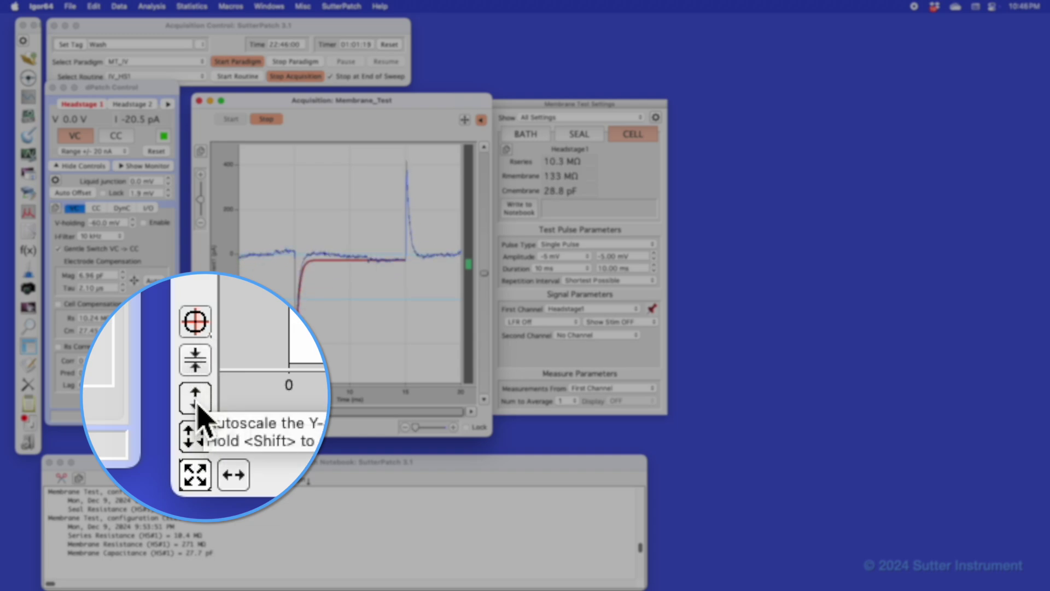
left_click(198, 365)
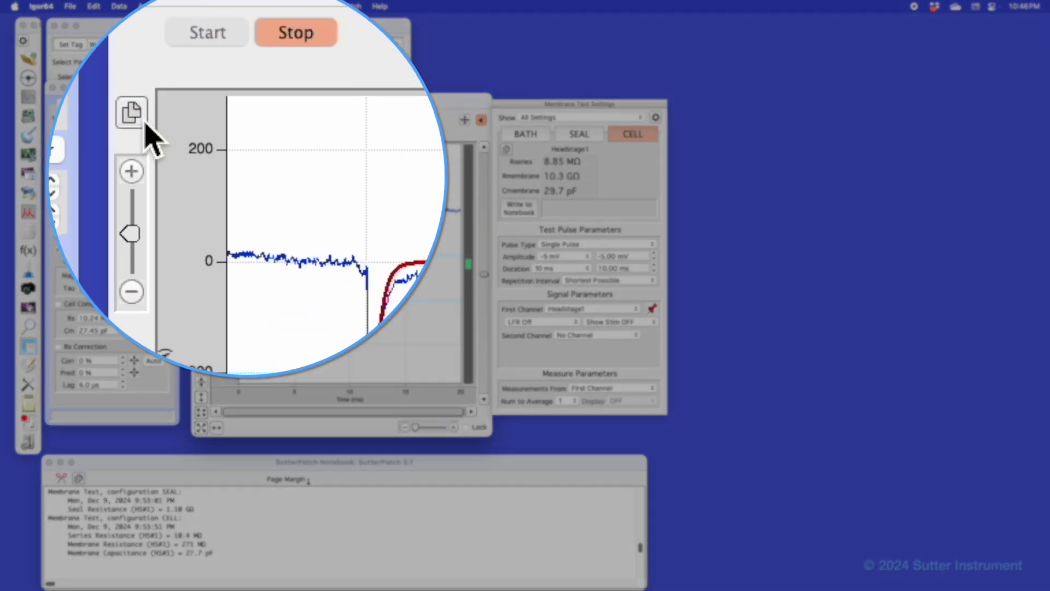
Send the membrane test plot to the notebook as a graph and the CELL mode measurement details as text
left_click(202, 152)
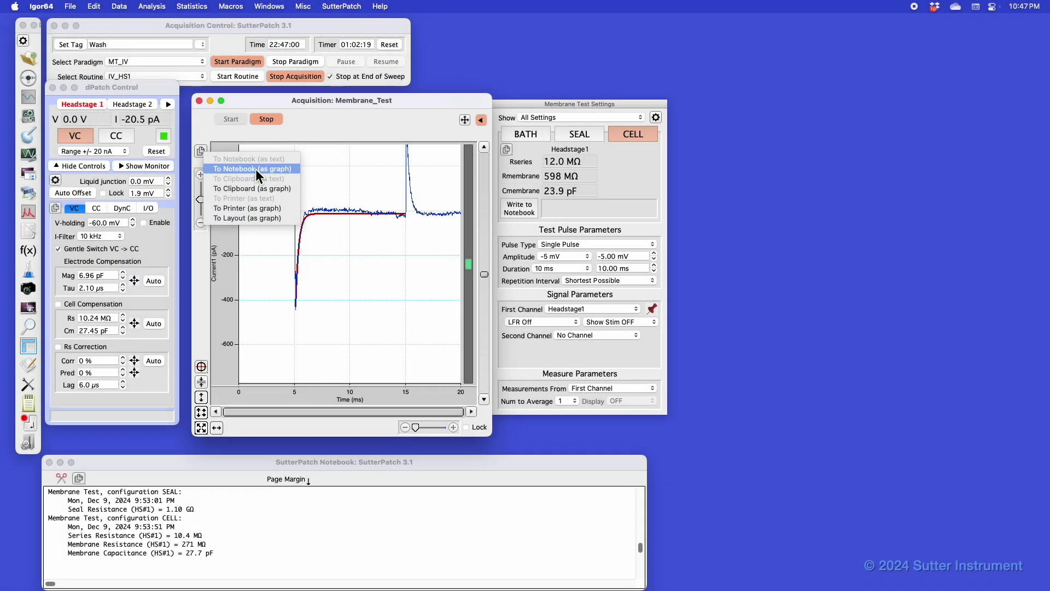
left_click(257, 176)
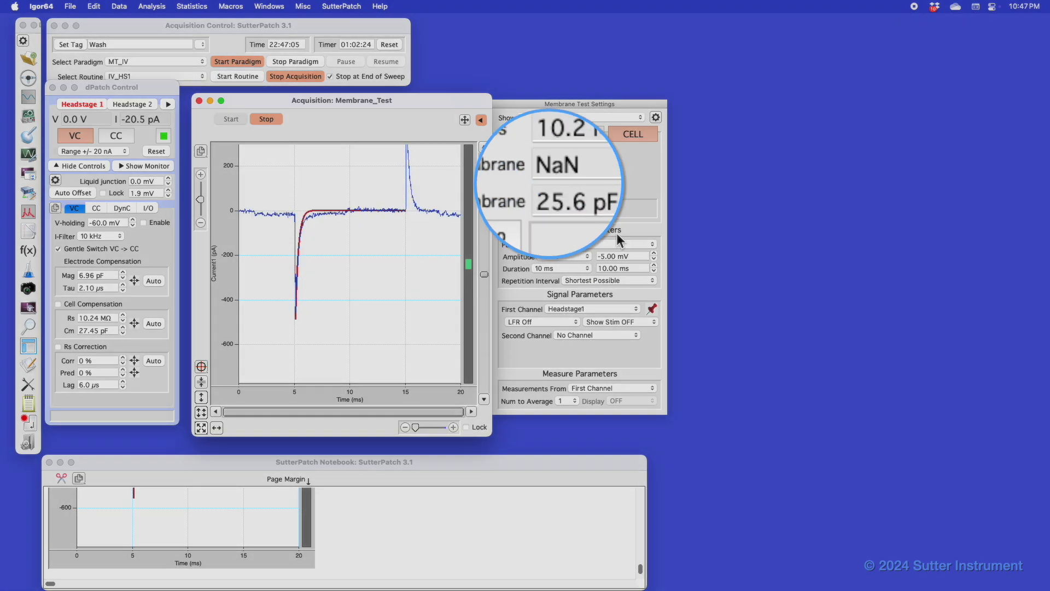
left_click(507, 150)
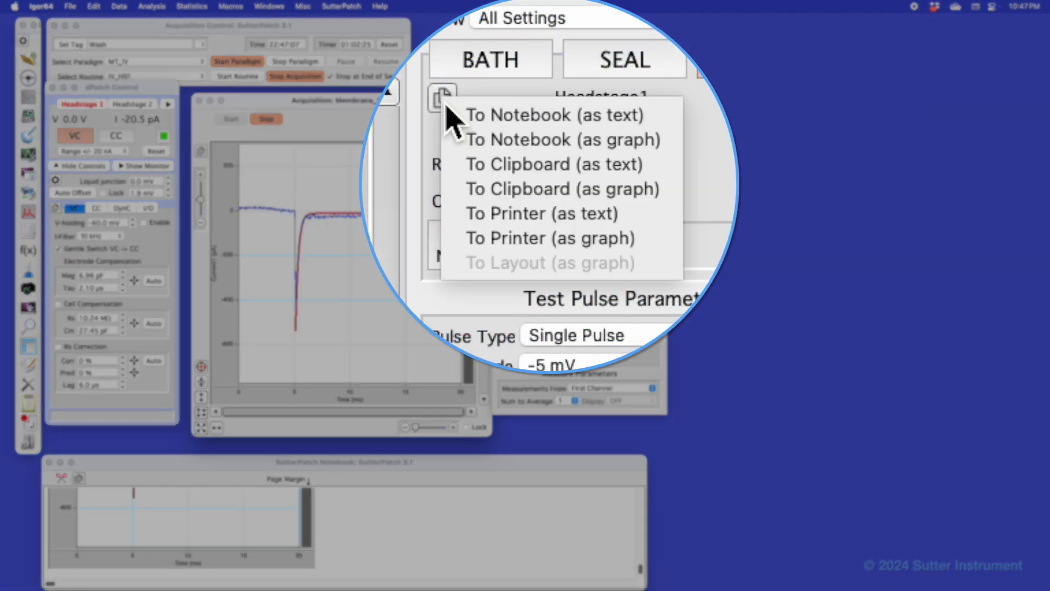
left_click(547, 158)
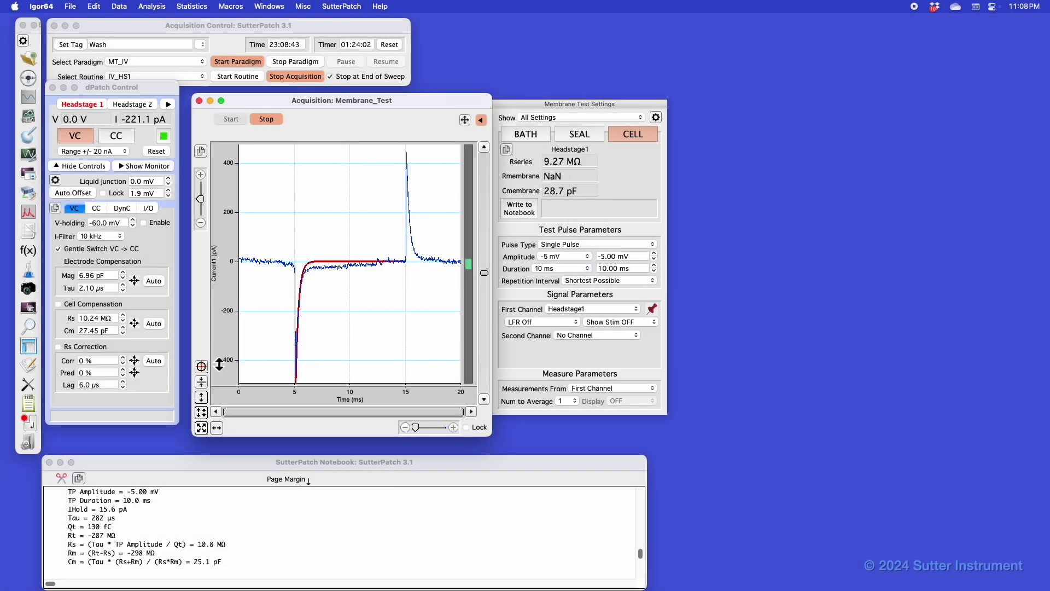
Stop the membrane test, turn off Show Analysis Fit Trace in its preferences and restart the test
left_click(272, 120)
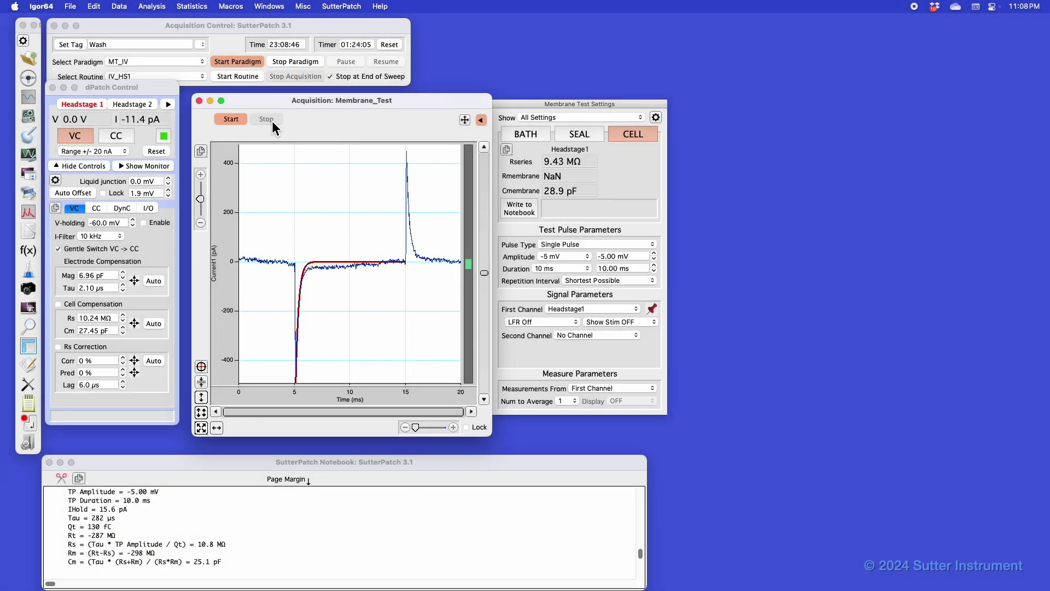
left_click(656, 118)
left_click(553, 274)
left_click(544, 145)
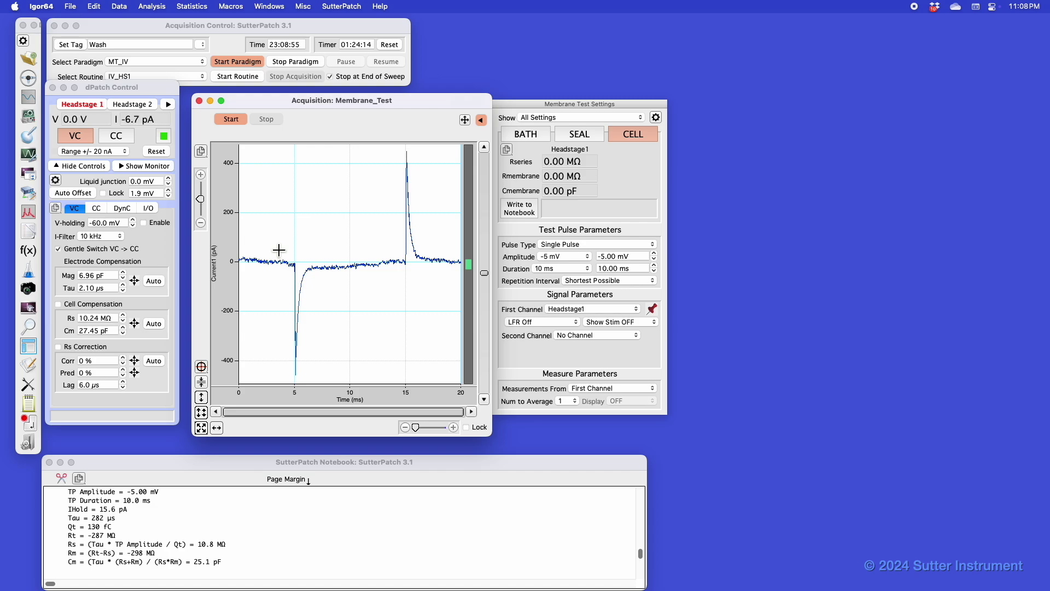
left_click(230, 126)
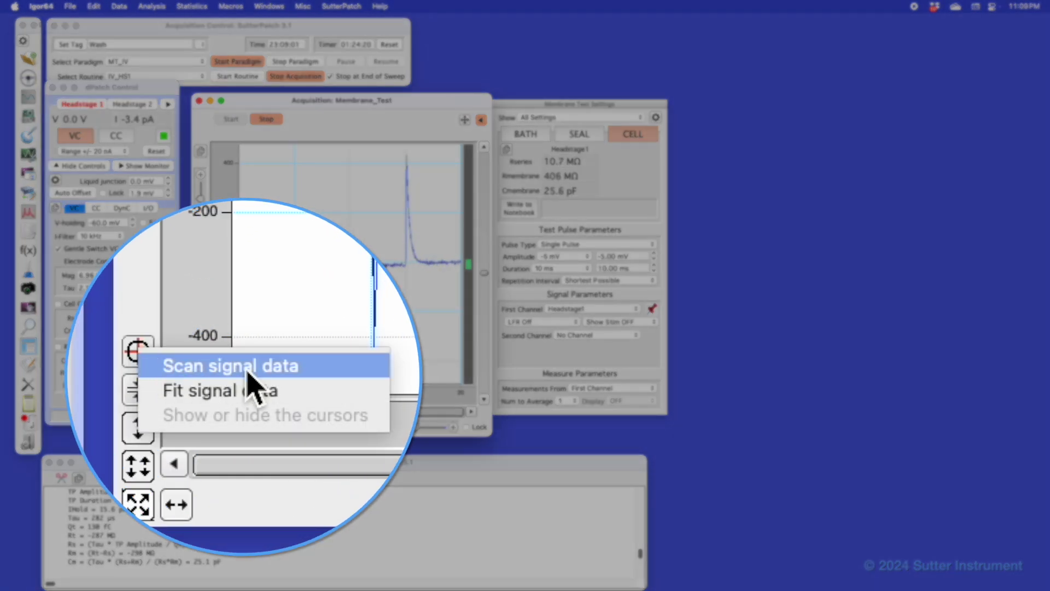
Scan the membrane test signal to index 715 and write that data point to the notebook
left_click(245, 371)
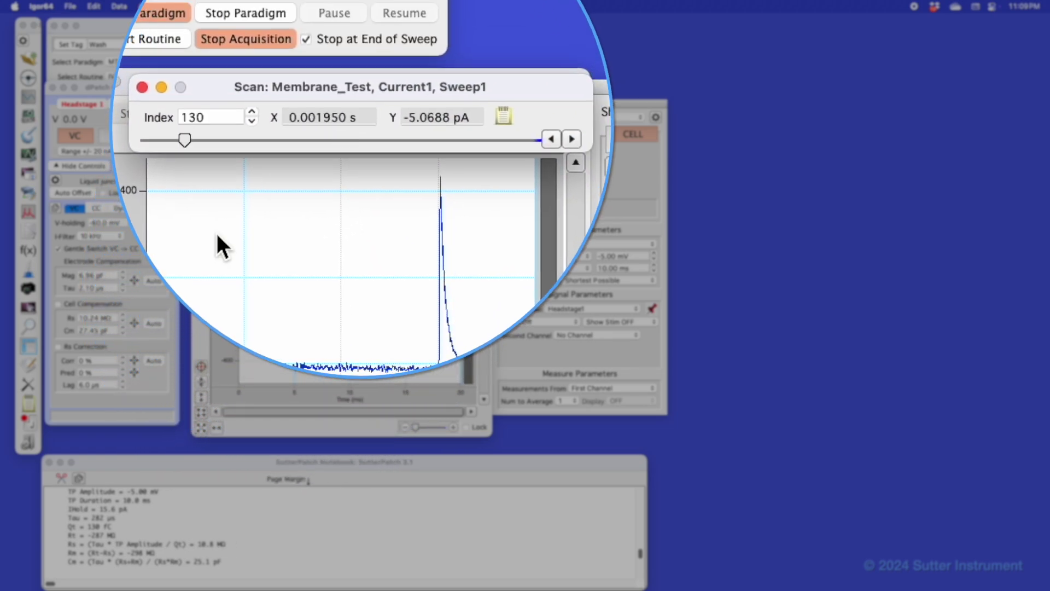
left_click_drag(193, 148, 290, 146)
left_click_drag(392, 154, 354, 151)
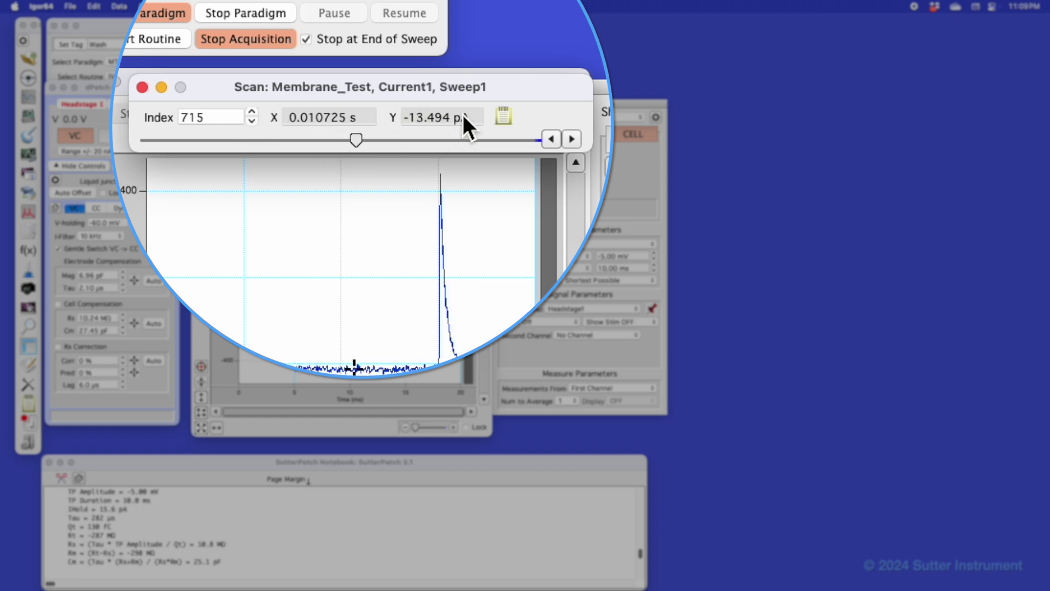
left_click(506, 116)
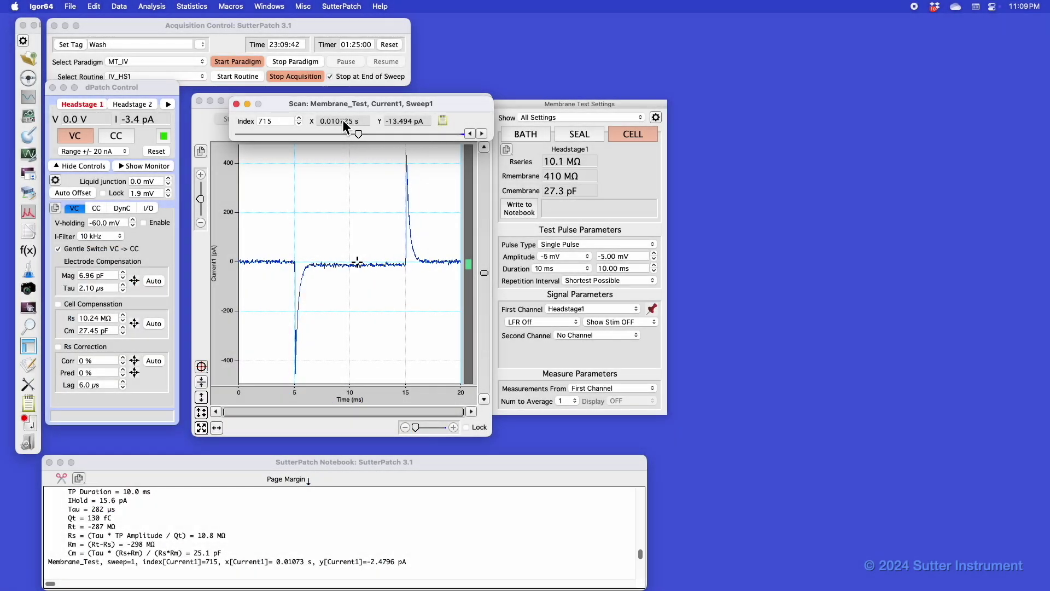
left_click(236, 104)
left_click(242, 133)
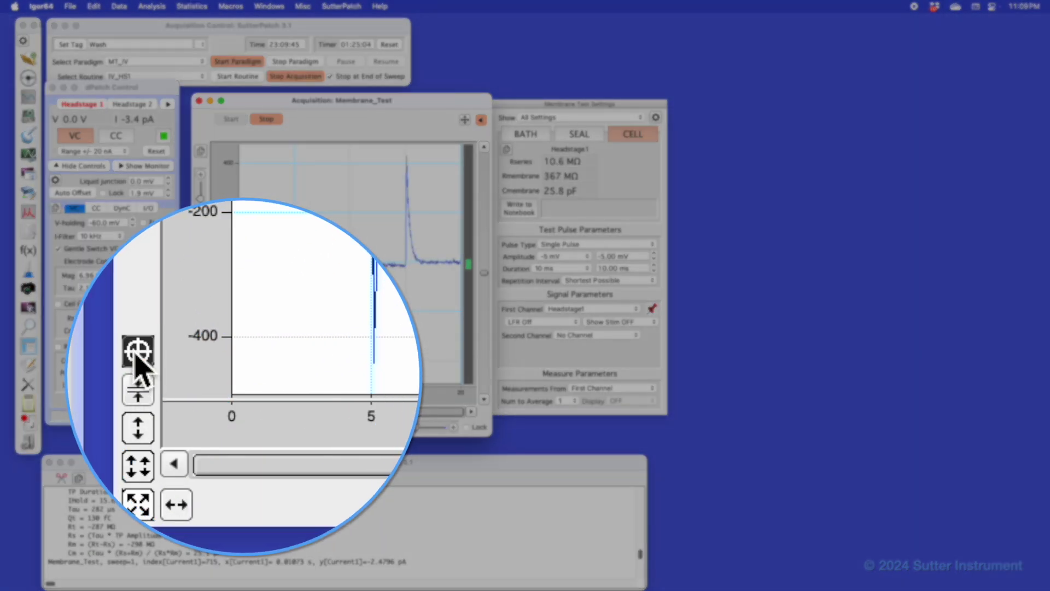
Start a fit of the membrane test signal with start position 326 and end position 558
left_click(201, 367)
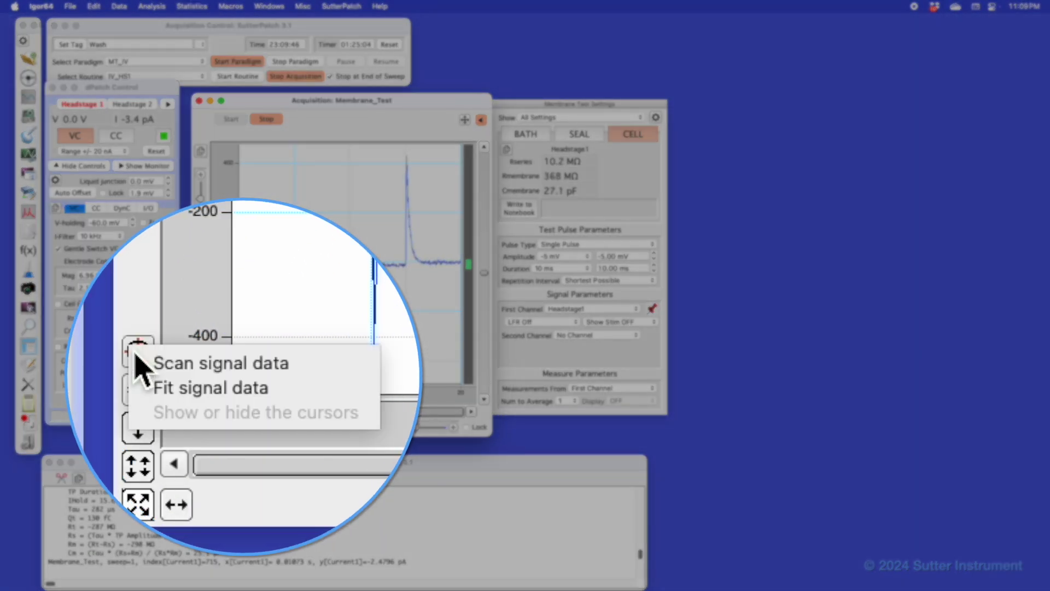
left_click(210, 388)
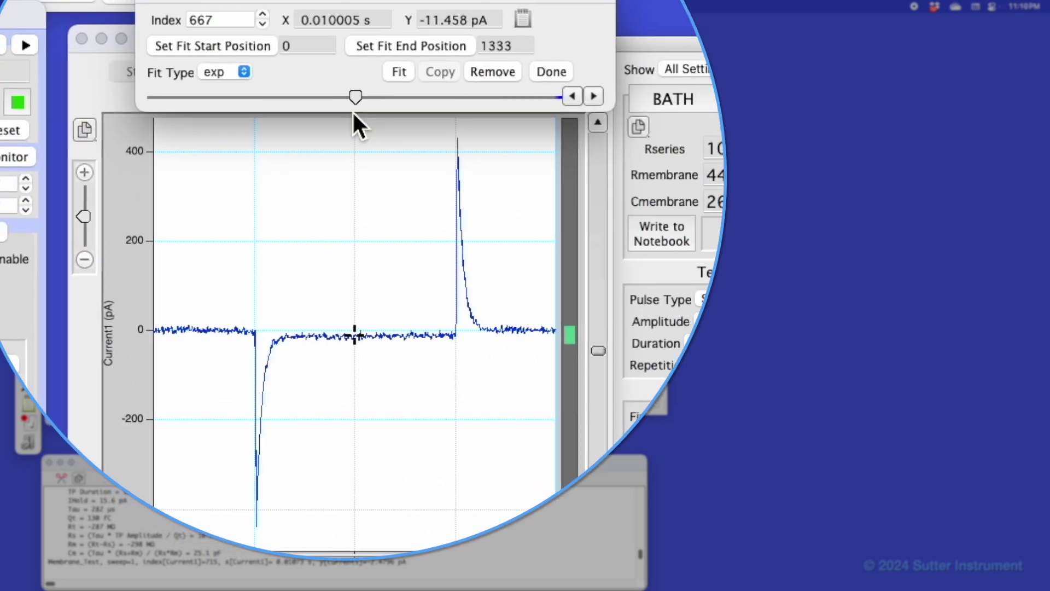
mouse_move(352, 116)
left_mouse_down()
mouse_move(245, 123)
mouse_move(252, 129)
left_mouse_up()
left_click(210, 69)
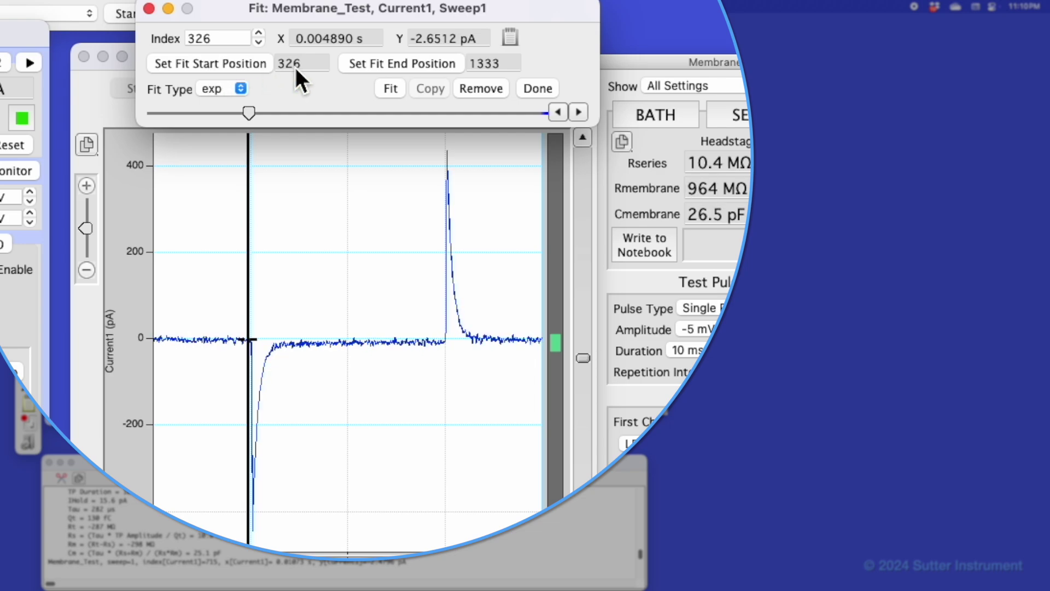
left_click_drag(251, 116, 319, 123)
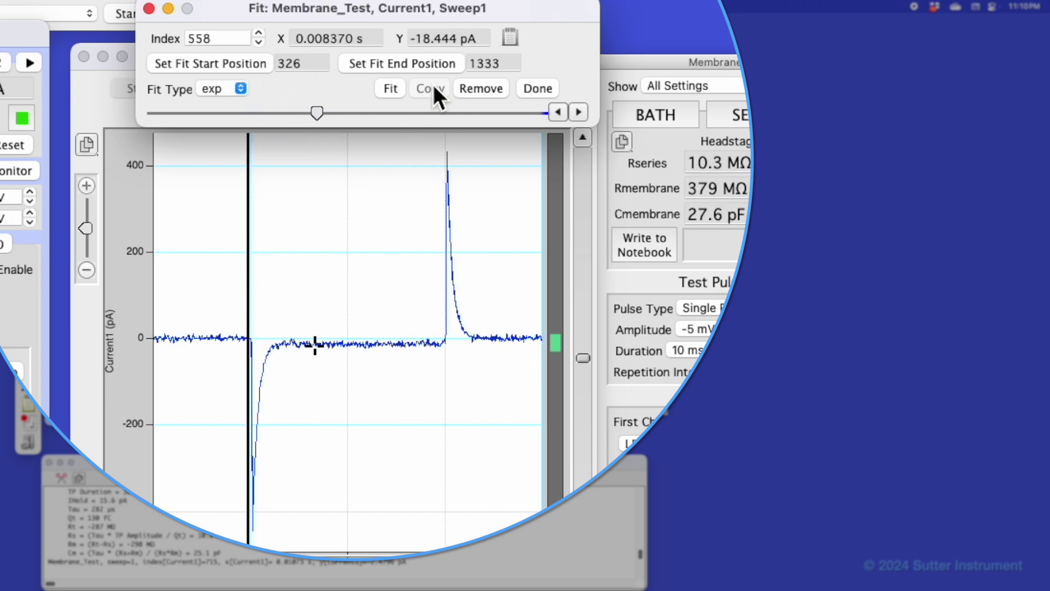
left_click(399, 62)
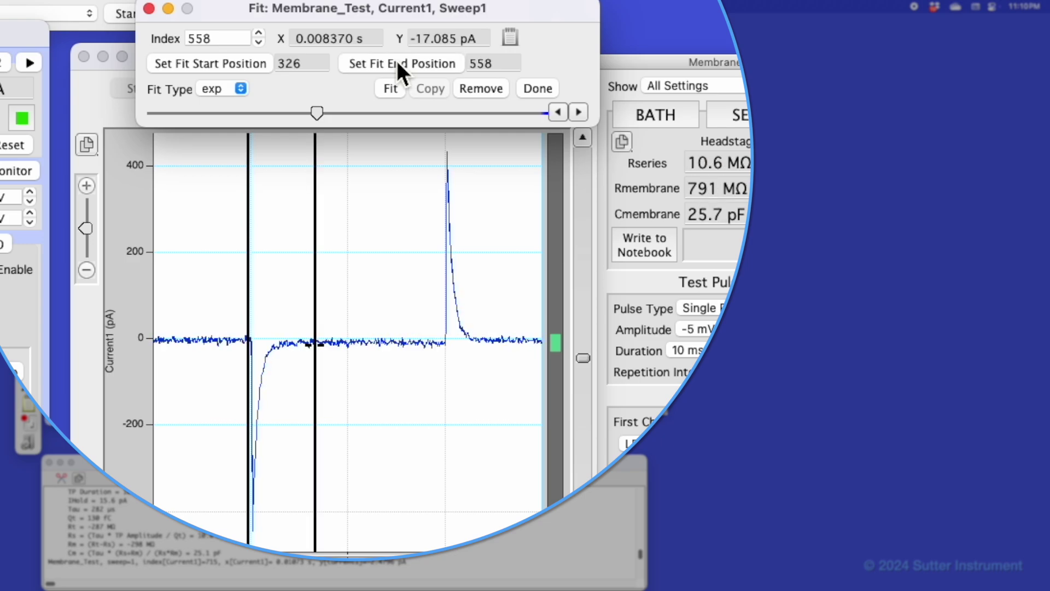
Fit the marked range of the signal with the exp fit type
left_click(227, 88)
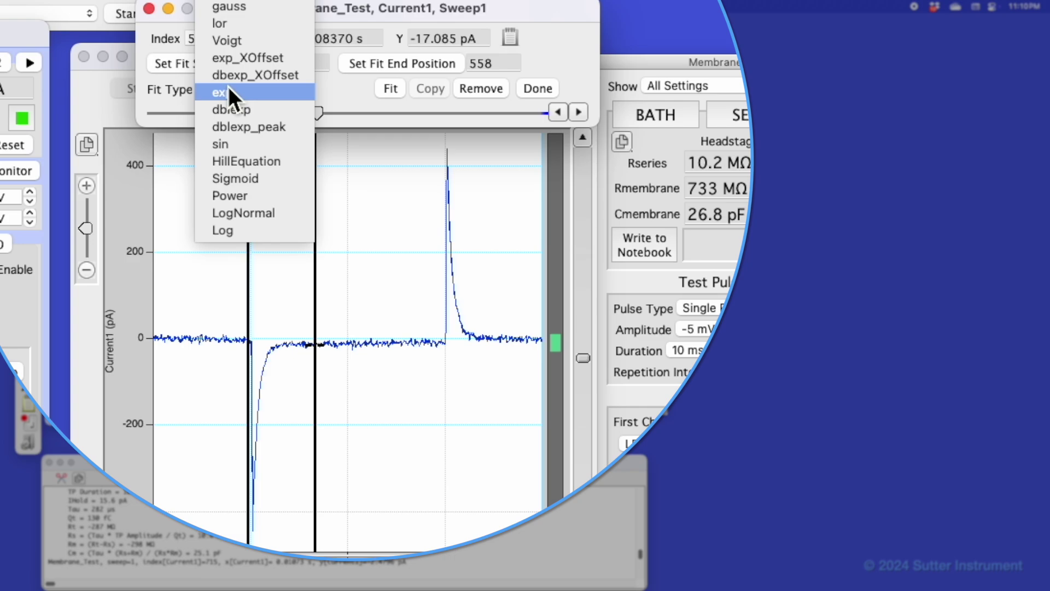
left_click(231, 92)
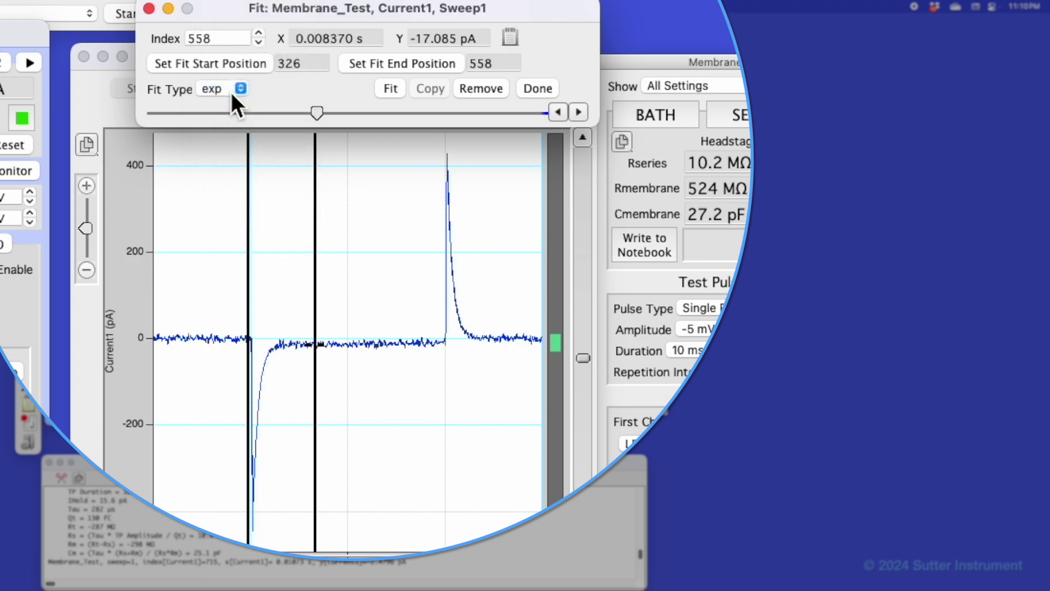
left_click(399, 90)
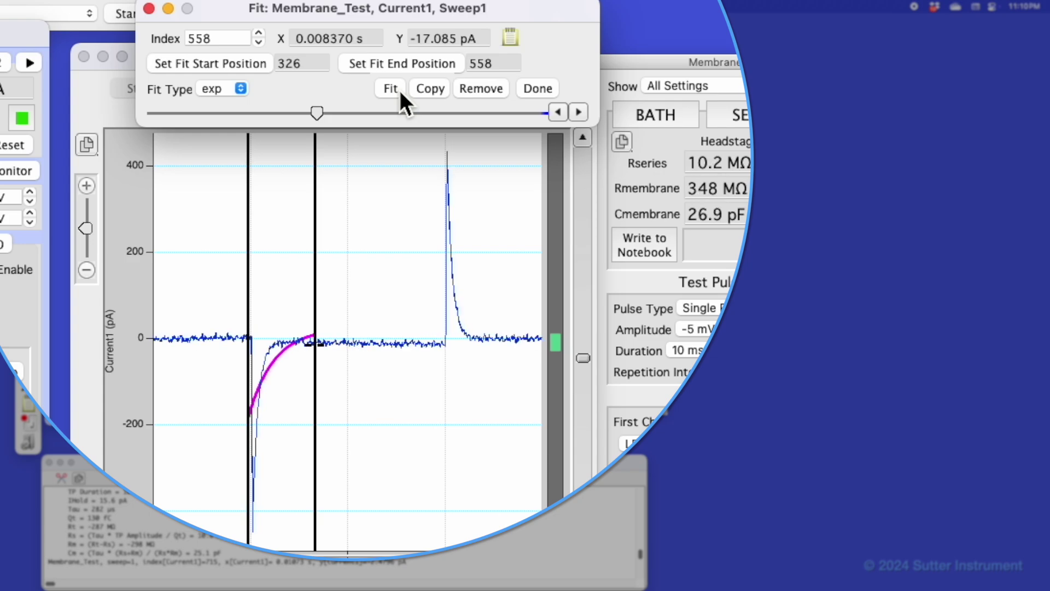
Fit the marked range with the dblexp fit type and write the fit results to the notebook
left_click(242, 90)
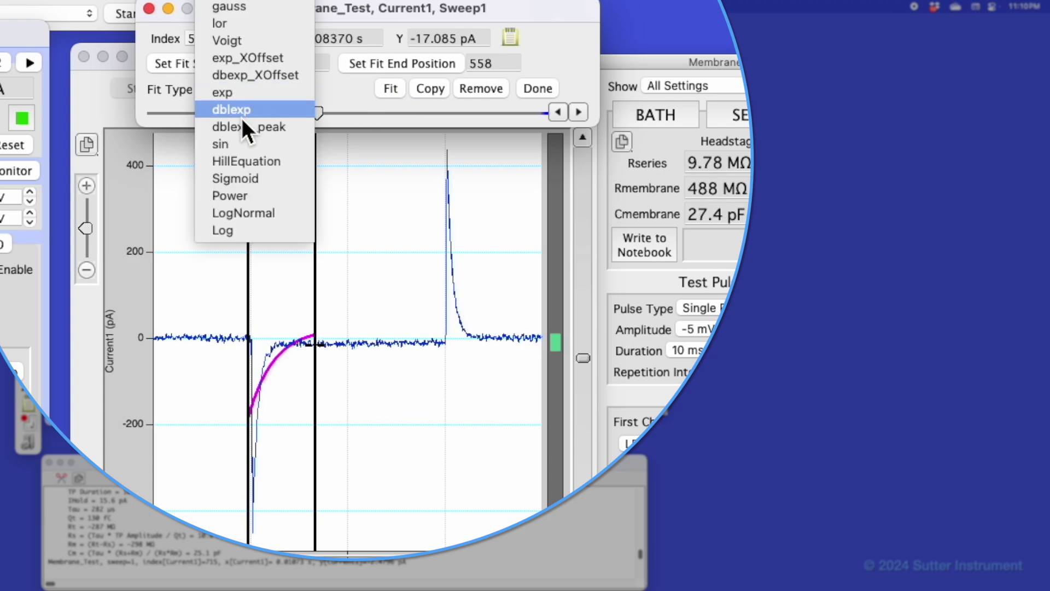
left_click(243, 110)
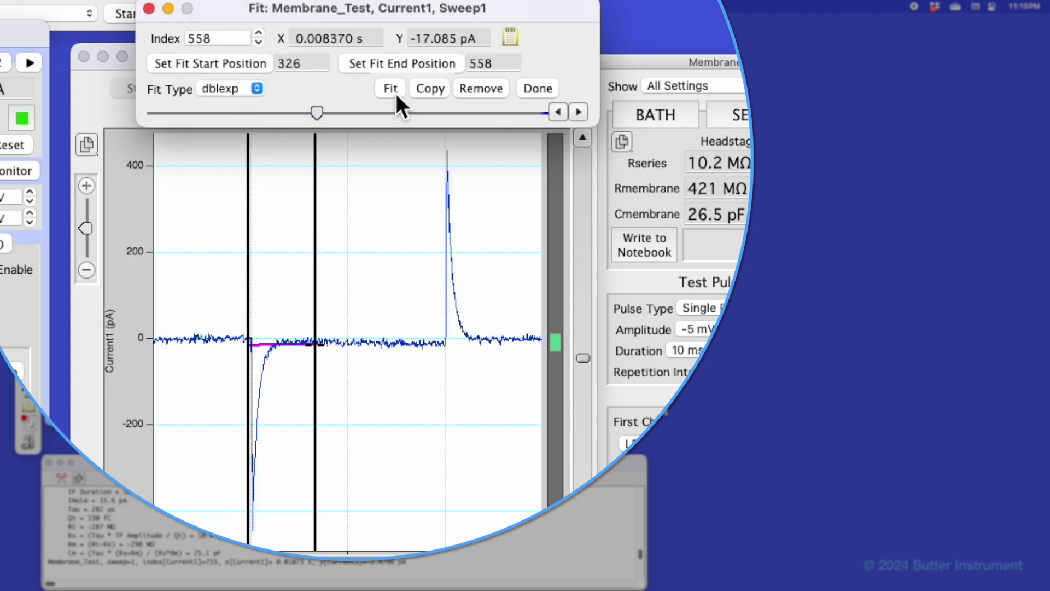
left_click(514, 40)
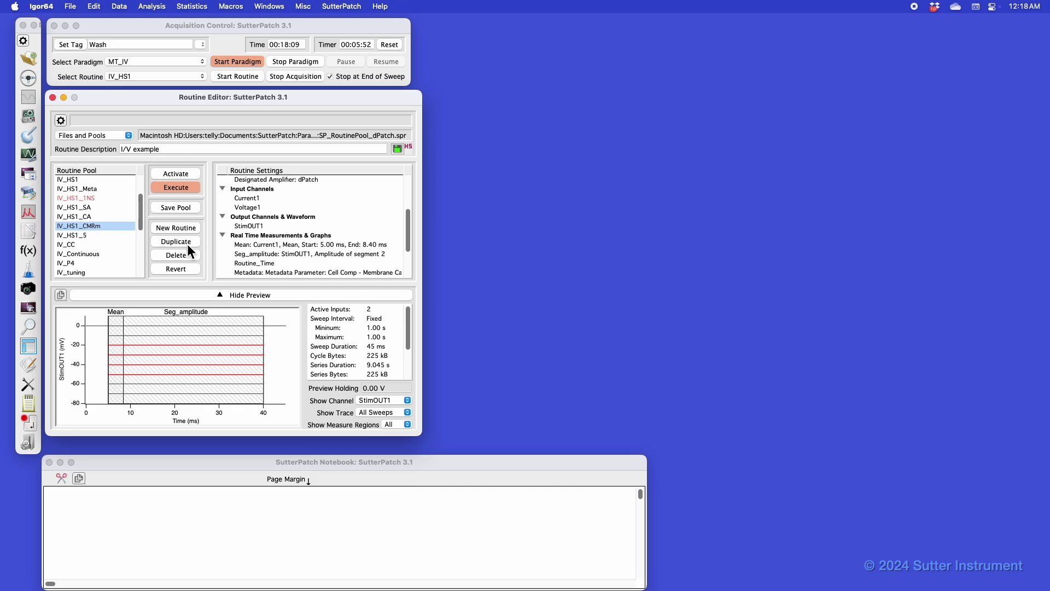
Select the IV_HS1_1NS routine in the routine pool and examine its acquisition and routine parameters
left_click(77, 198)
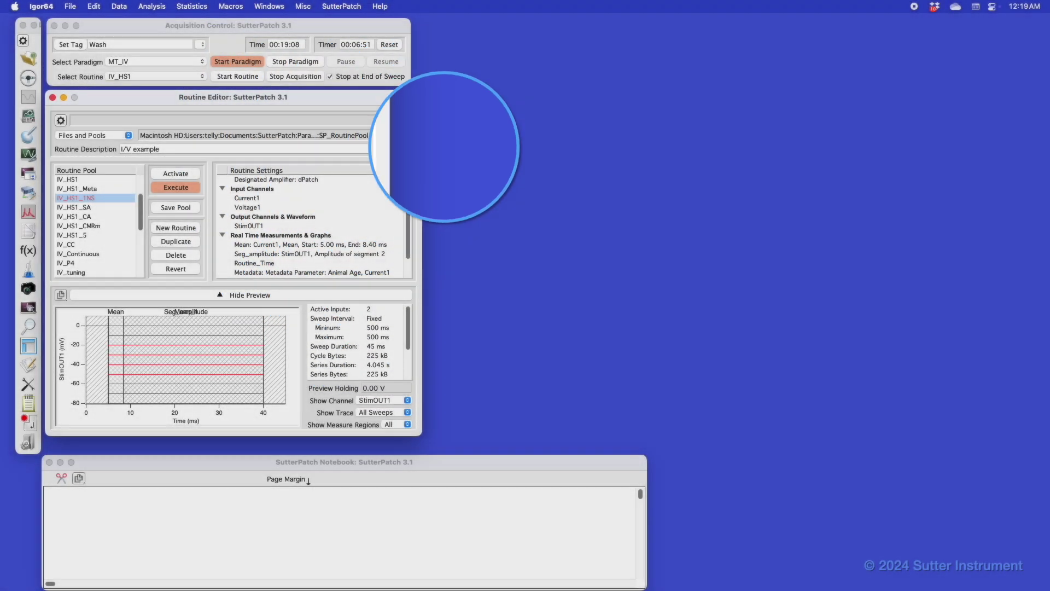
scroll(251, 235, "up", 5)
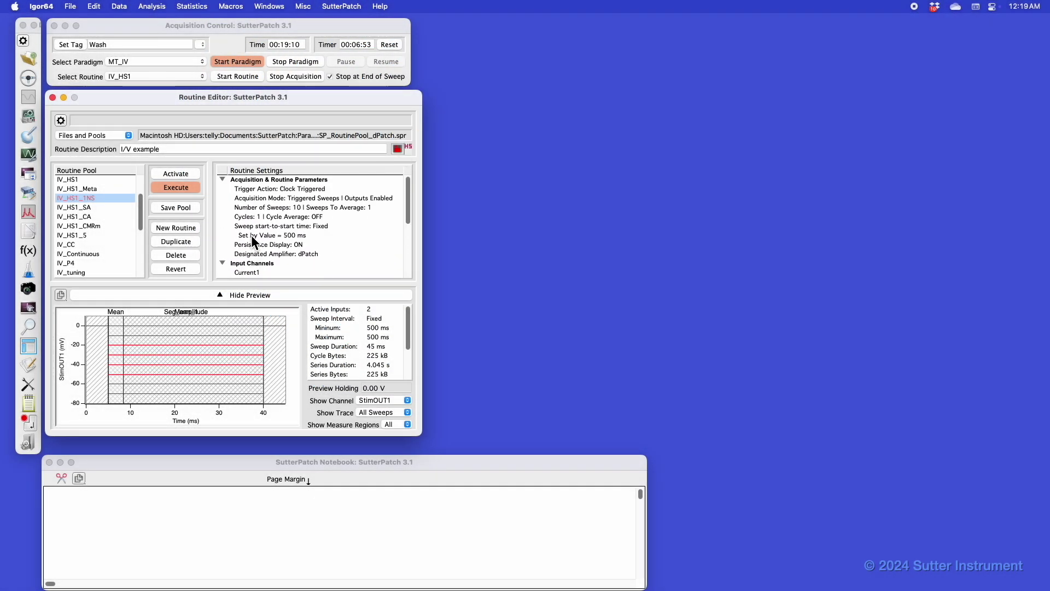
Compare the sweep count, averaging and cycle parameters of the IV_HS1_1NS, IV_HS1_SA and IV_HS1_CA routines
double_click(283, 207)
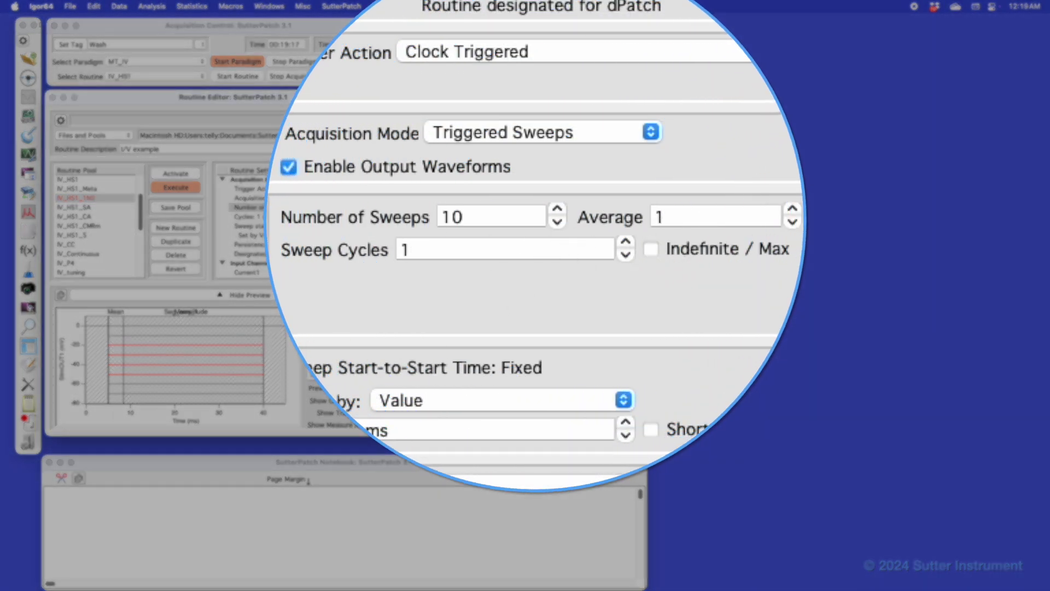
left_click(89, 208)
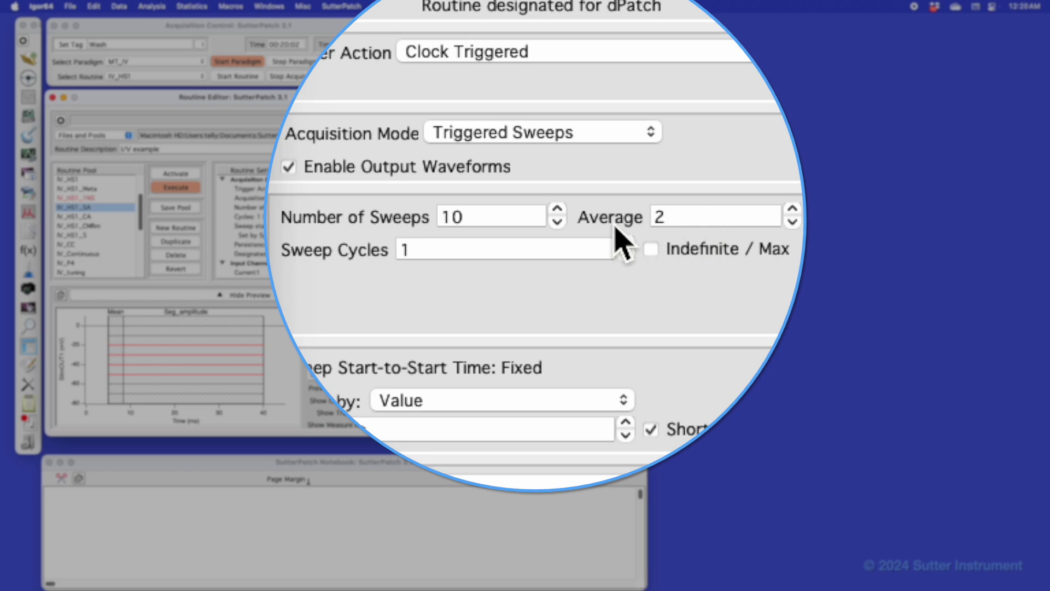
left_click(89, 217)
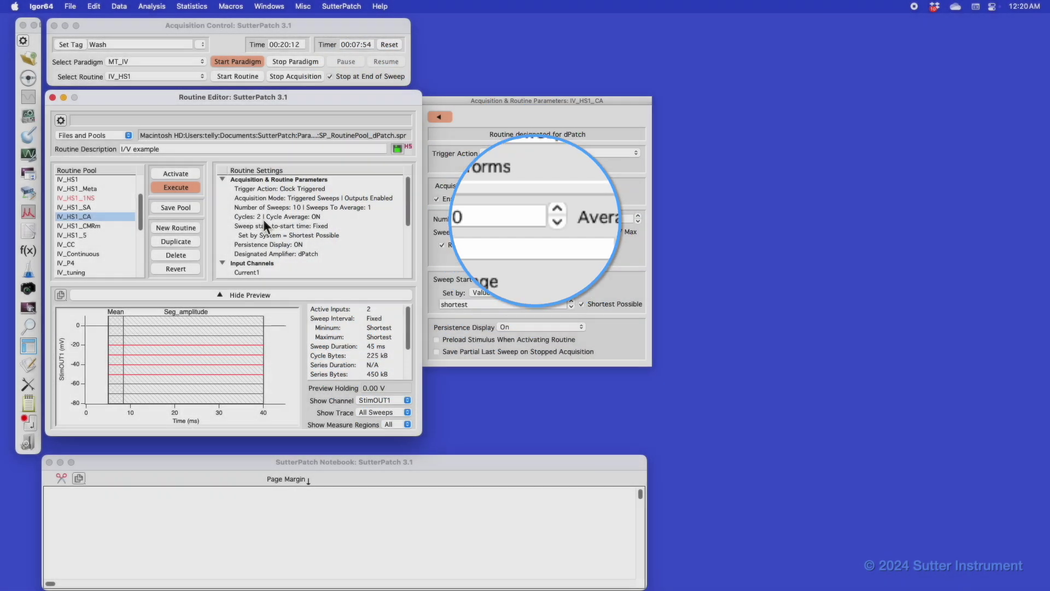
Enable Automatic Baseline Subtraction for the Current1 input channel of the IV_HS1_CA routine
scroll(264, 221, "down", 2)
left_click(251, 238)
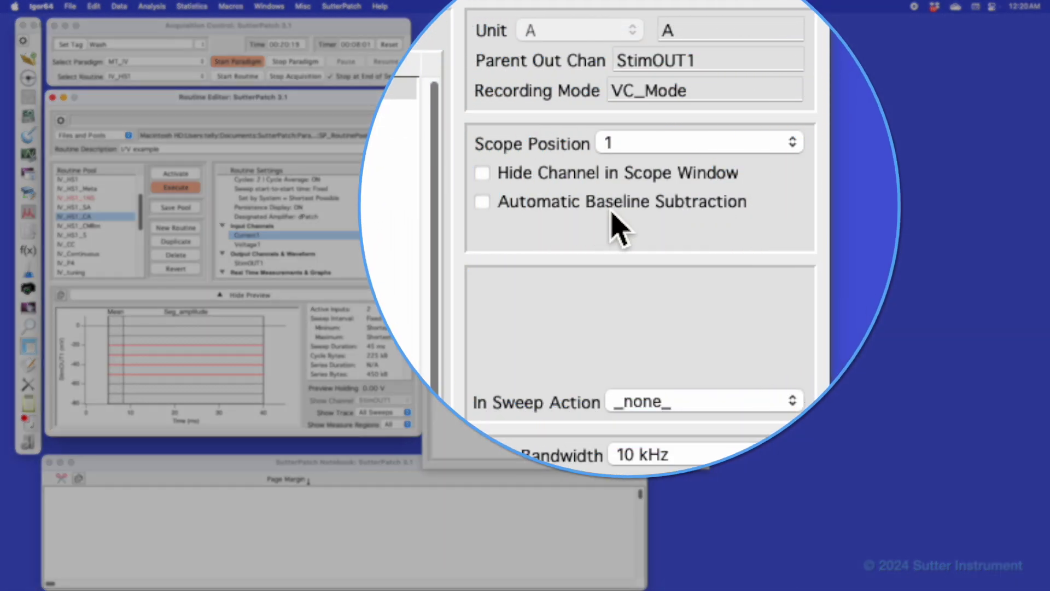
left_click(487, 206)
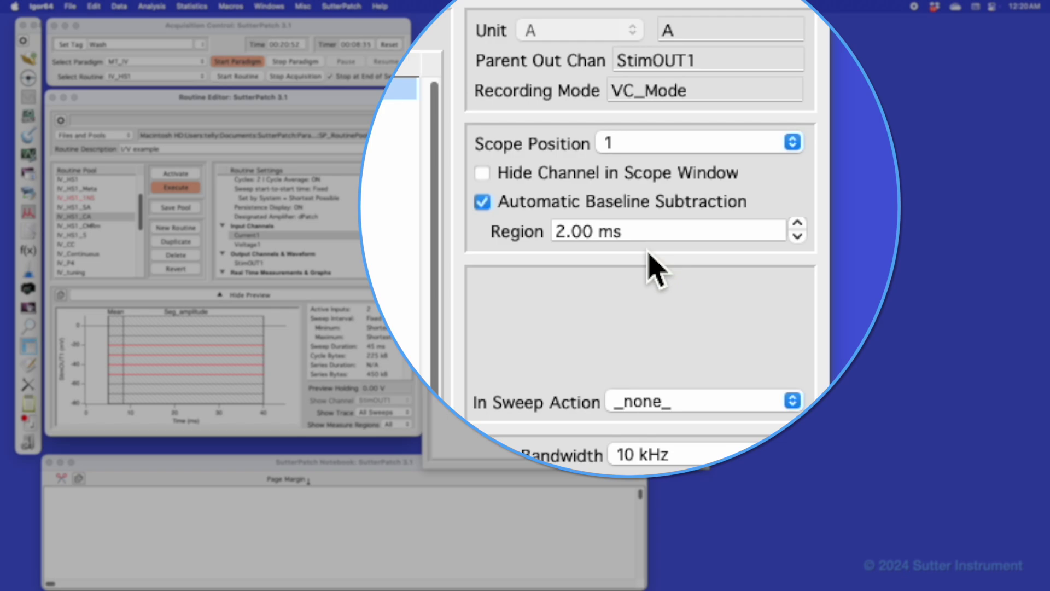
Examine the Mean, Metadata and Routine_Time settings in the real-time measurements of the IV_HS1_CA routine
scroll(305, 242, "down", 3)
scroll(305, 242, "down", 1)
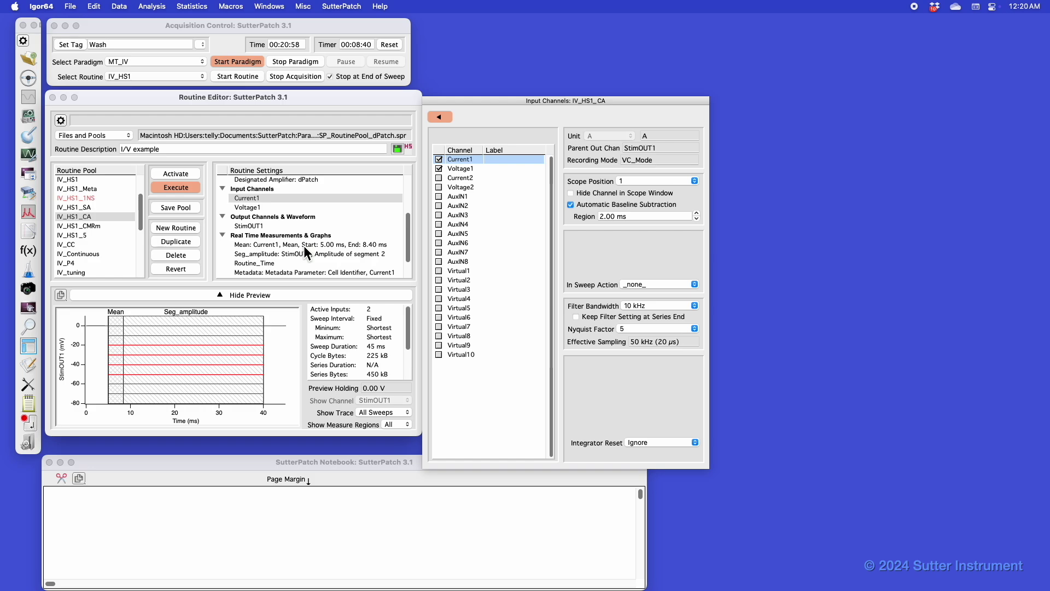
left_click(304, 245)
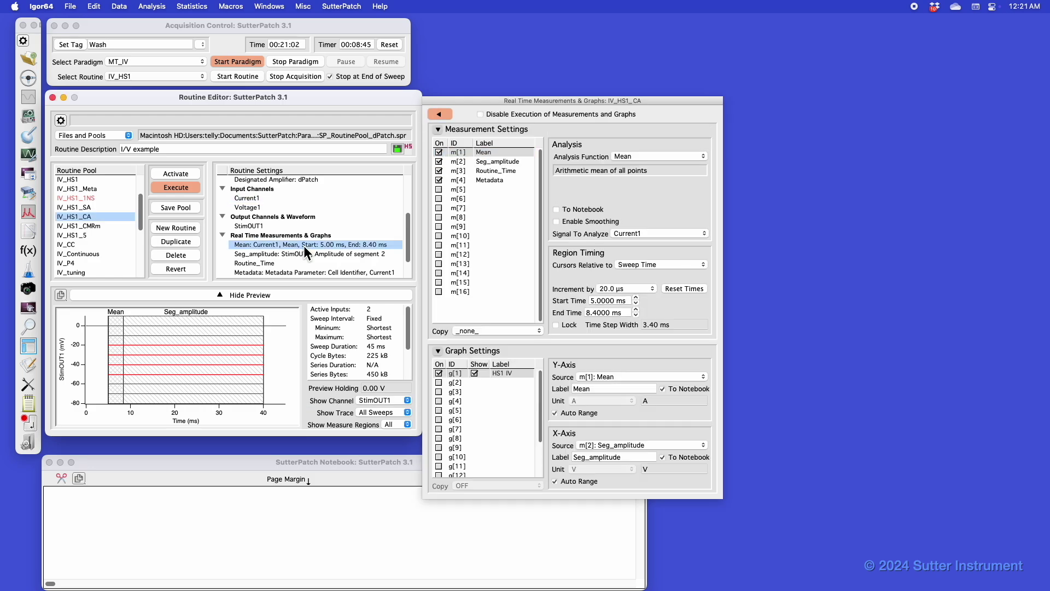
left_click(494, 182)
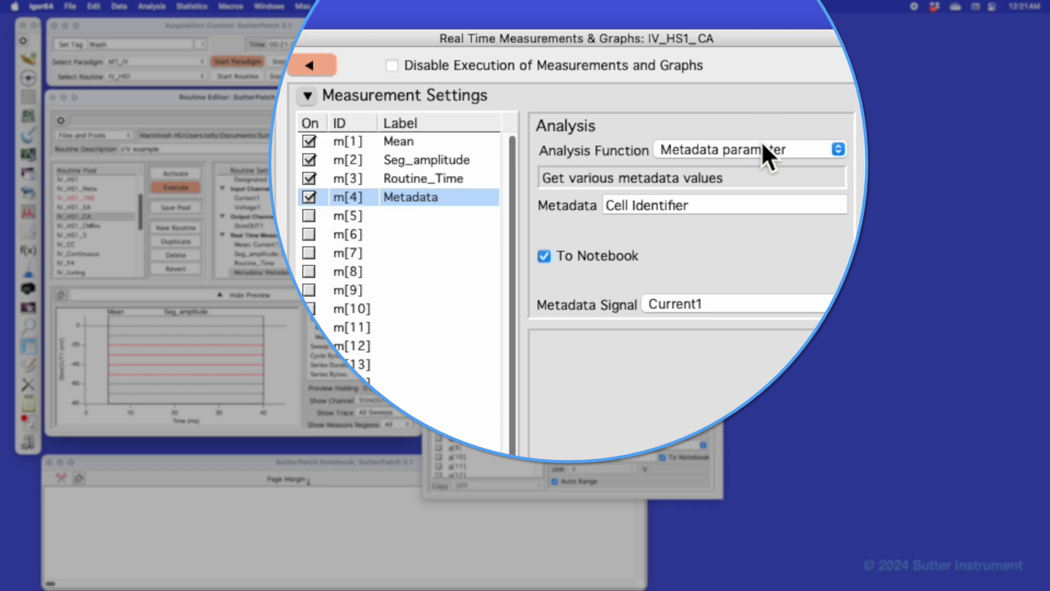
left_click(435, 178)
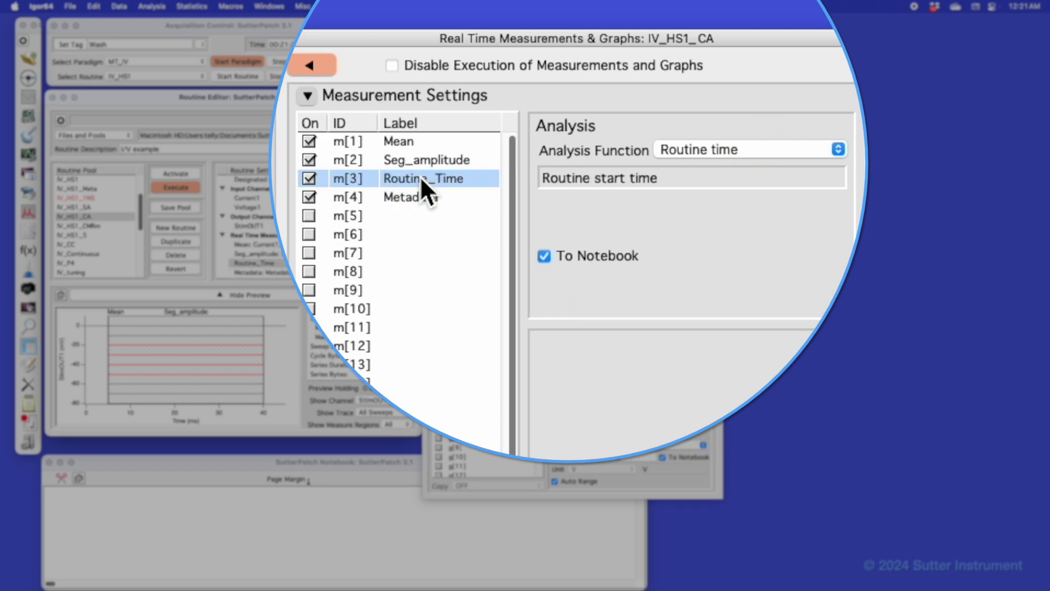
left_click(427, 198)
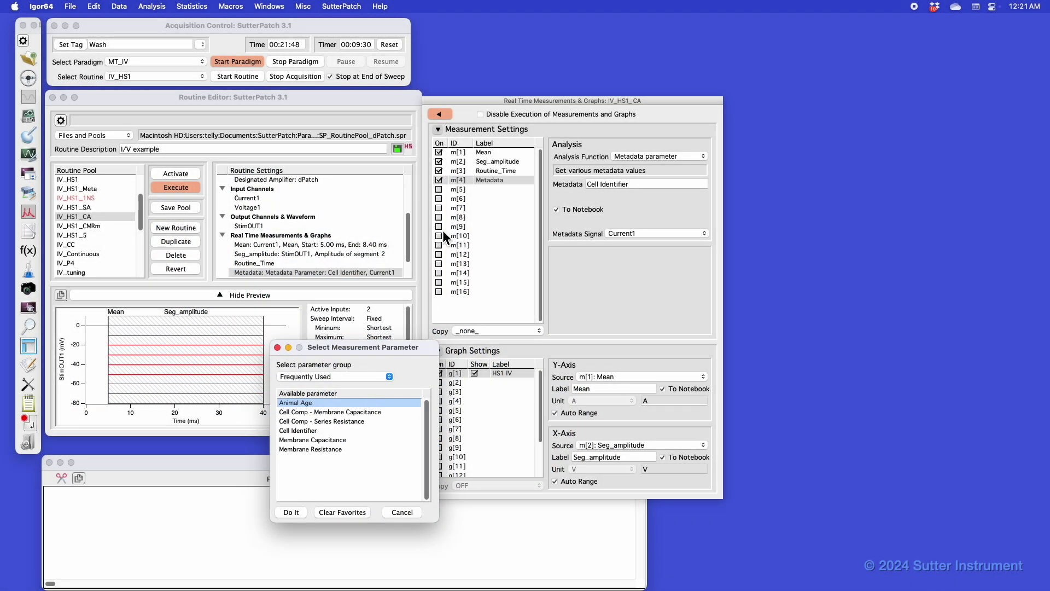
Enable measurement m[5] in the IV_HS1_CA routine and set its analysis function to User measurement
left_click(439, 189)
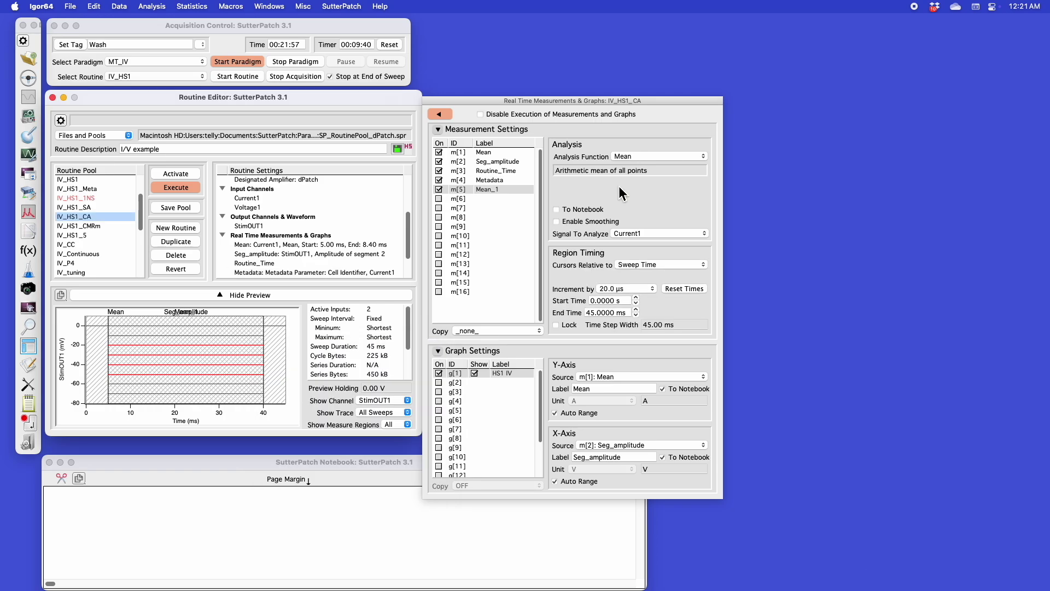
left_click(632, 158)
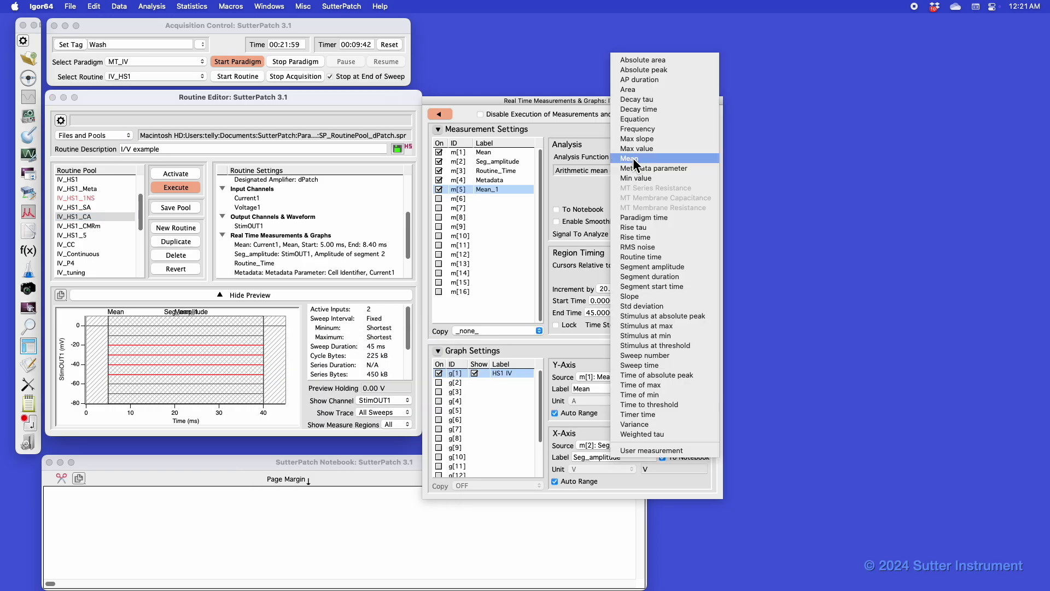
left_click(645, 450)
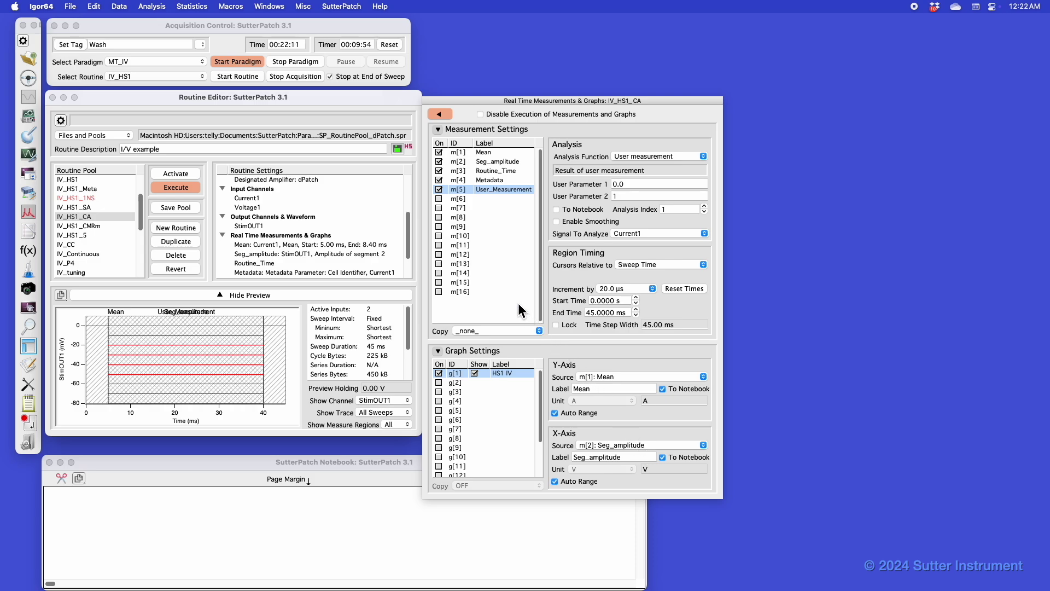
Open the UserMeasurement.ipf procedure file and find the UserMeasurement function in its code
left_click(276, 7)
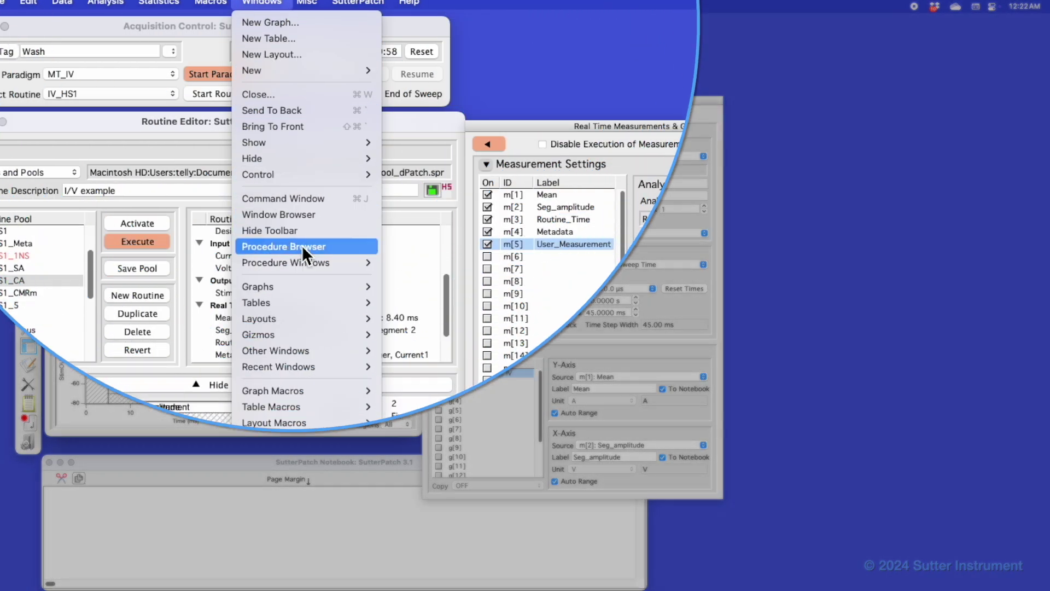
mouse_move(306, 209)
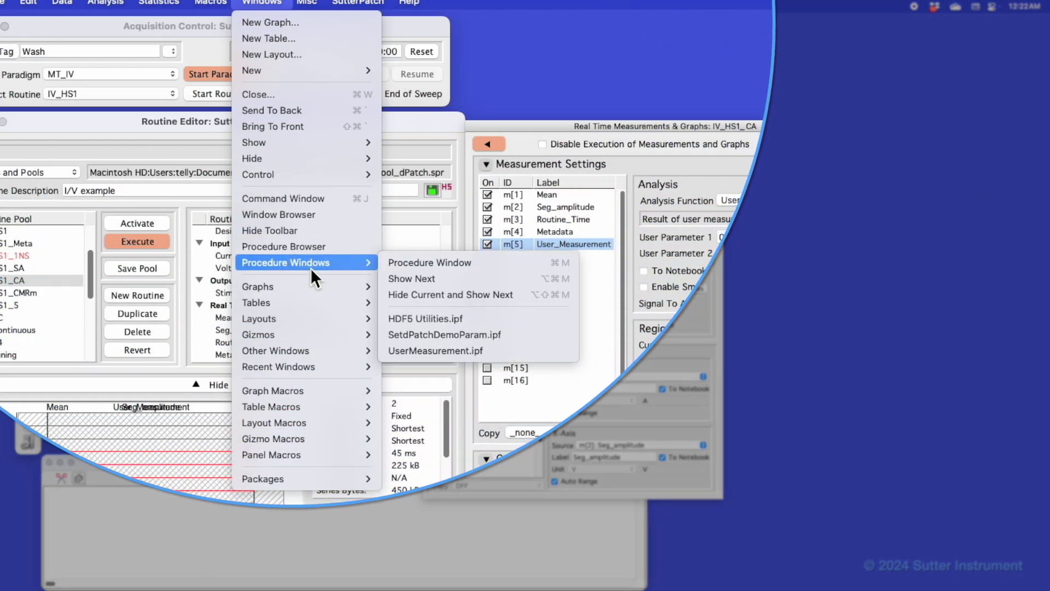
left_click(435, 351)
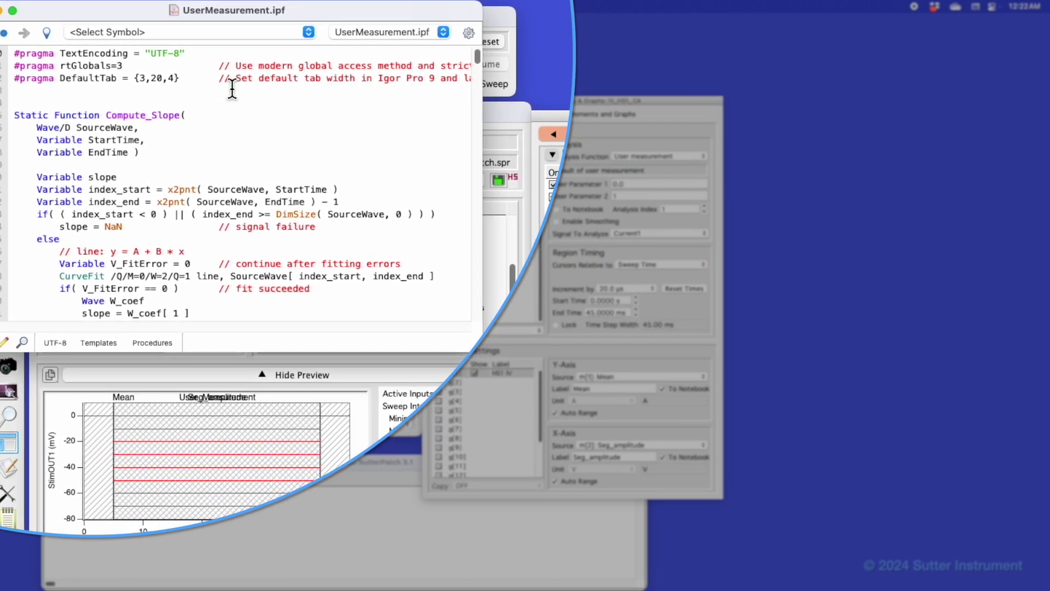
scroll(235, 148, "down", 7)
scroll(235, 148, "down", 20)
scroll(235, 147, "down", 10)
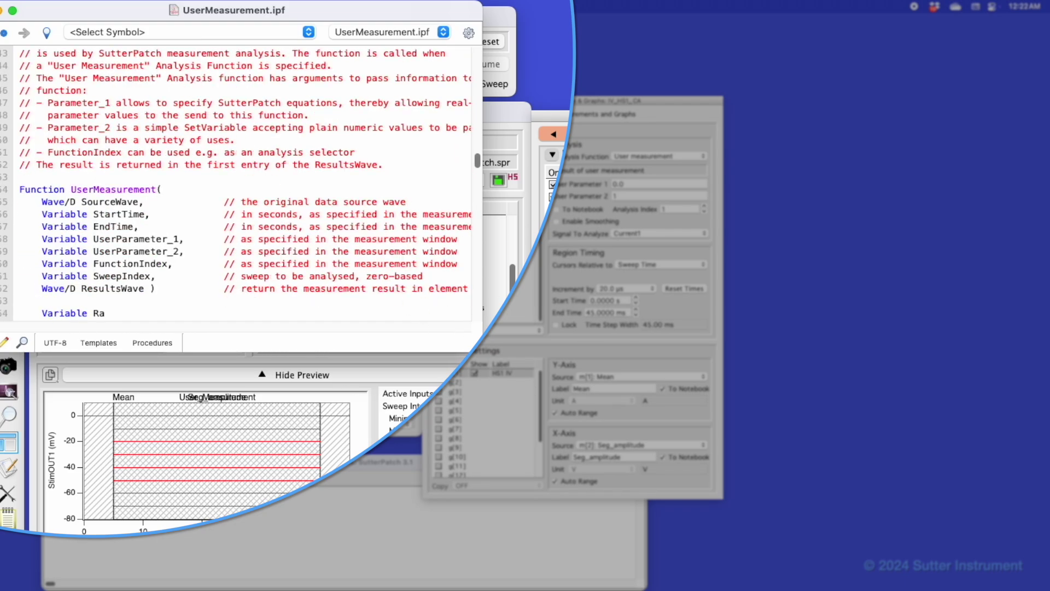
Enlarge the procedure window and examine the function's input variables and its FunctionIndex cases
left_click_drag(481, 350, 477, 451)
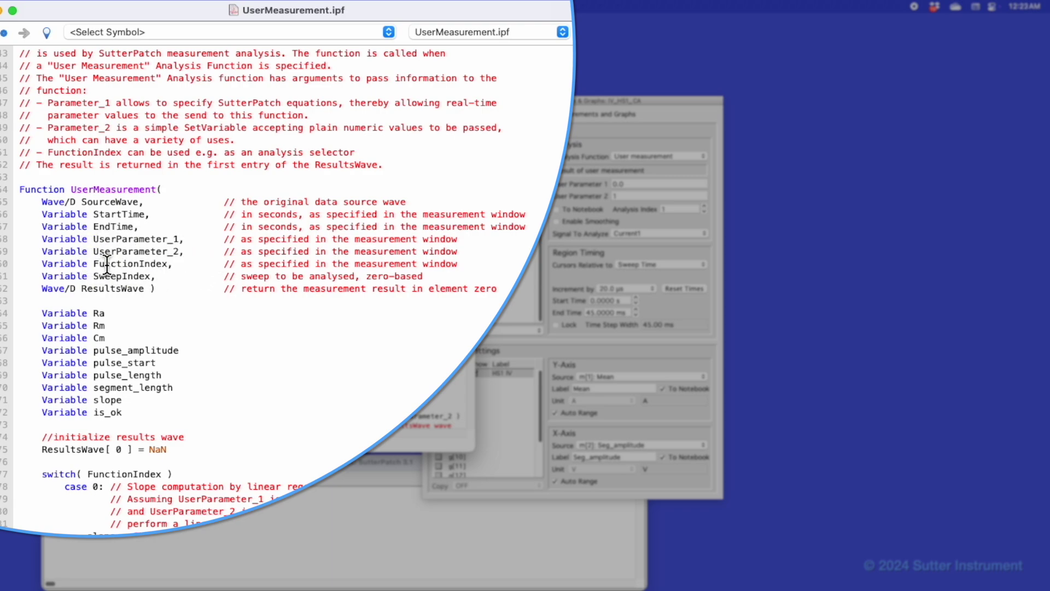
scroll(112, 408, "down", 4)
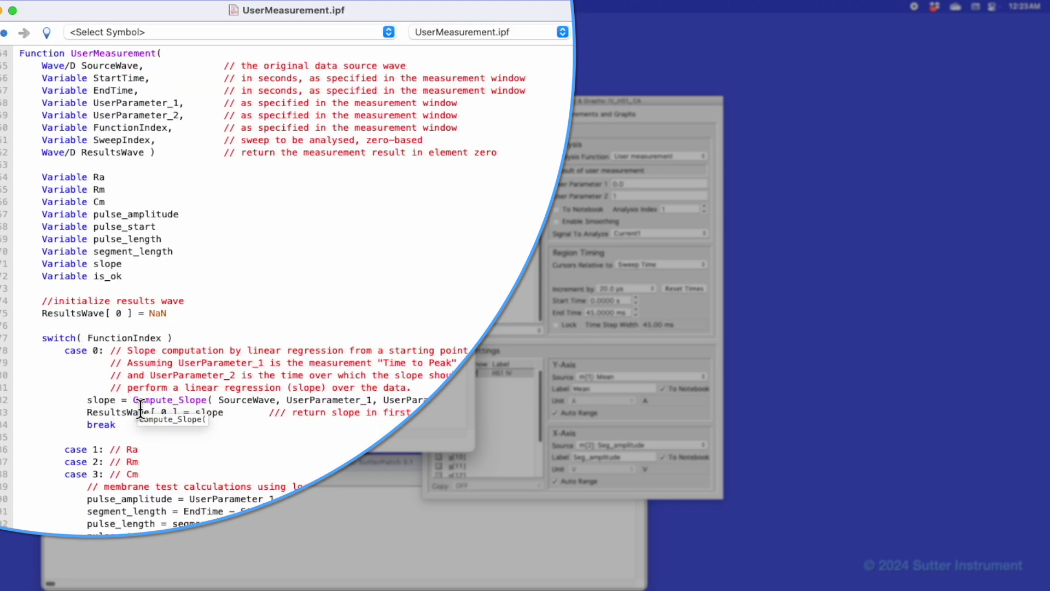
scroll(141, 408, "down", 3)
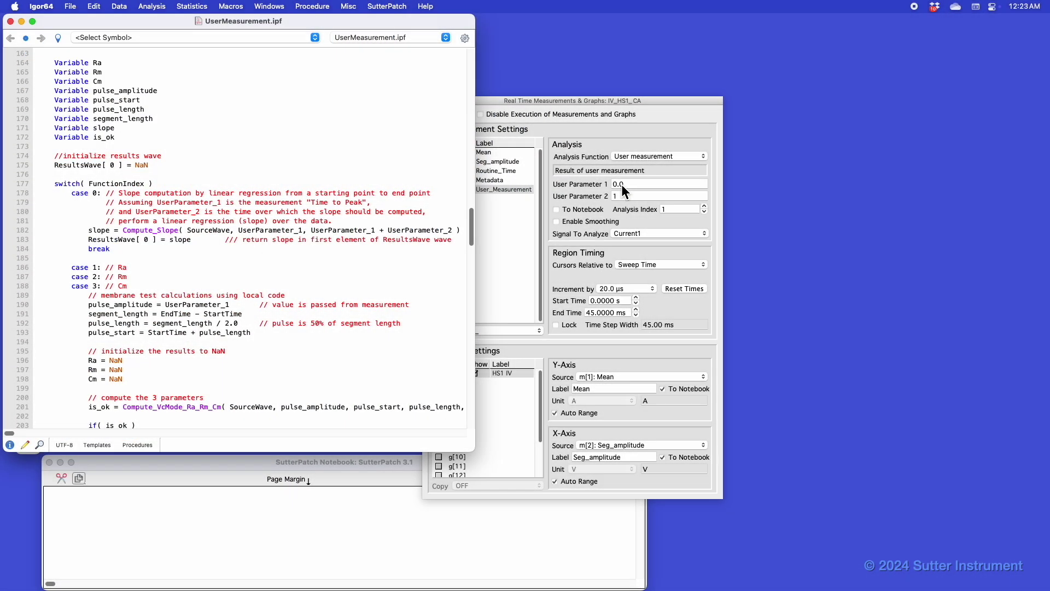
Compare the m[5] user parameters and analysis index with the UserMeasurement function's arguments, and close the routine's measurement settings
left_click(587, 173)
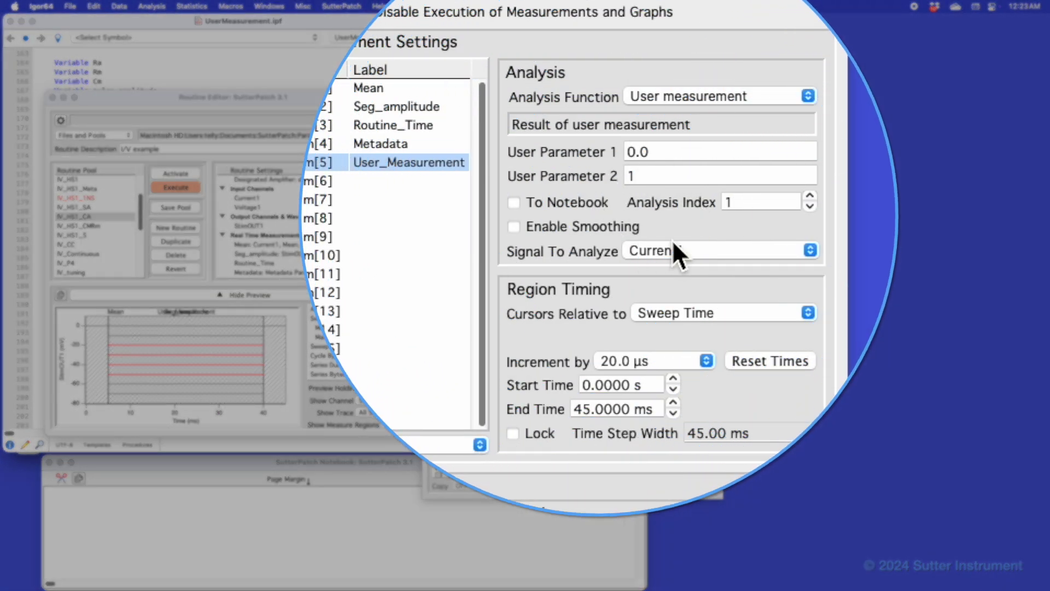
left_click(316, 19)
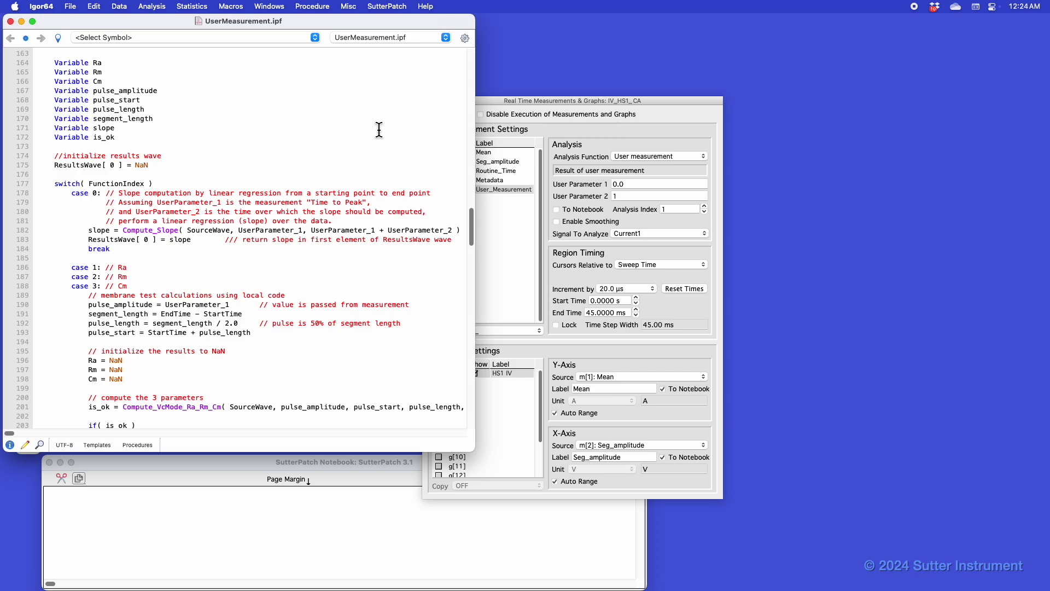
scroll(68, 265, "up", 6)
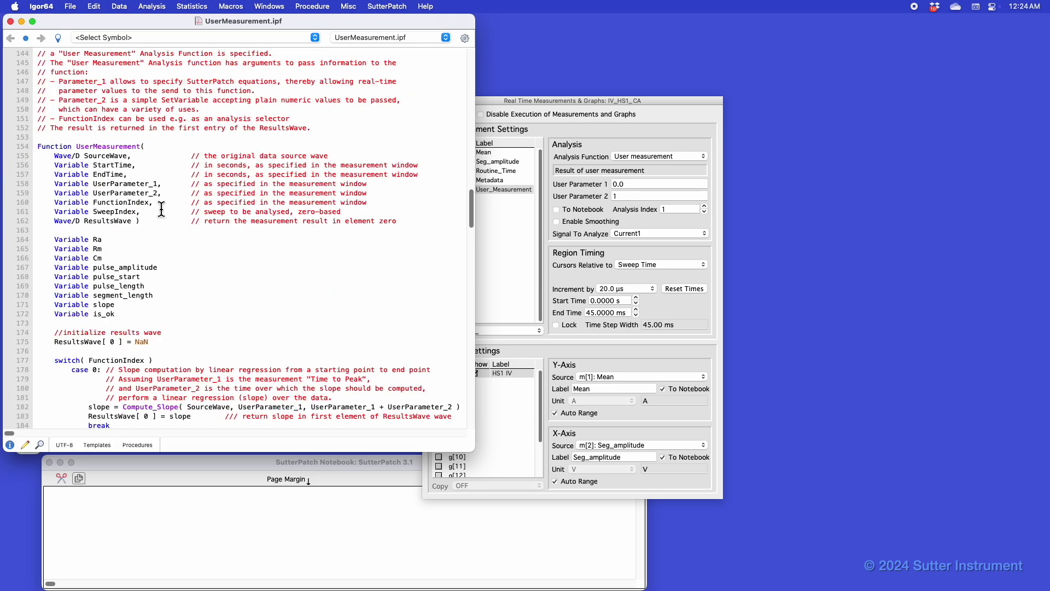
left_click(660, 114)
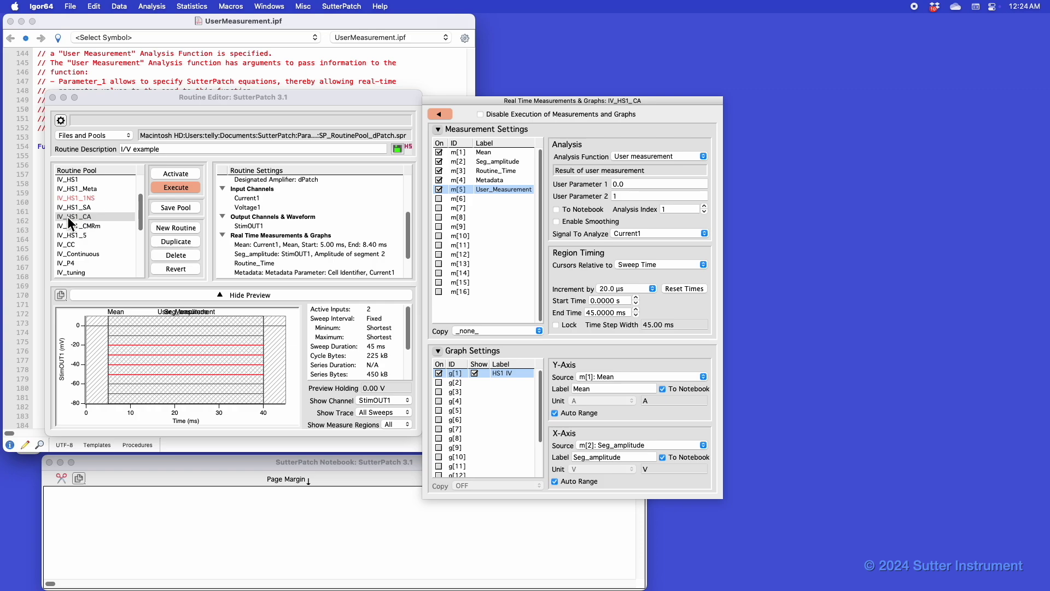
left_click(439, 114)
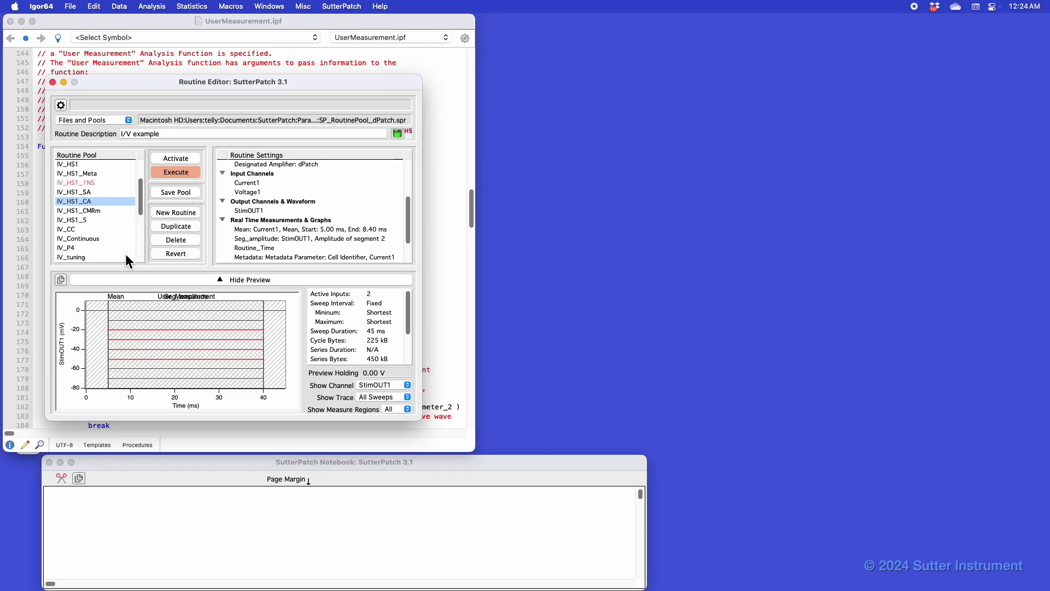
Execute the IV_HS1_1NS routine and review its measurement entries in the notebook
left_click(88, 184)
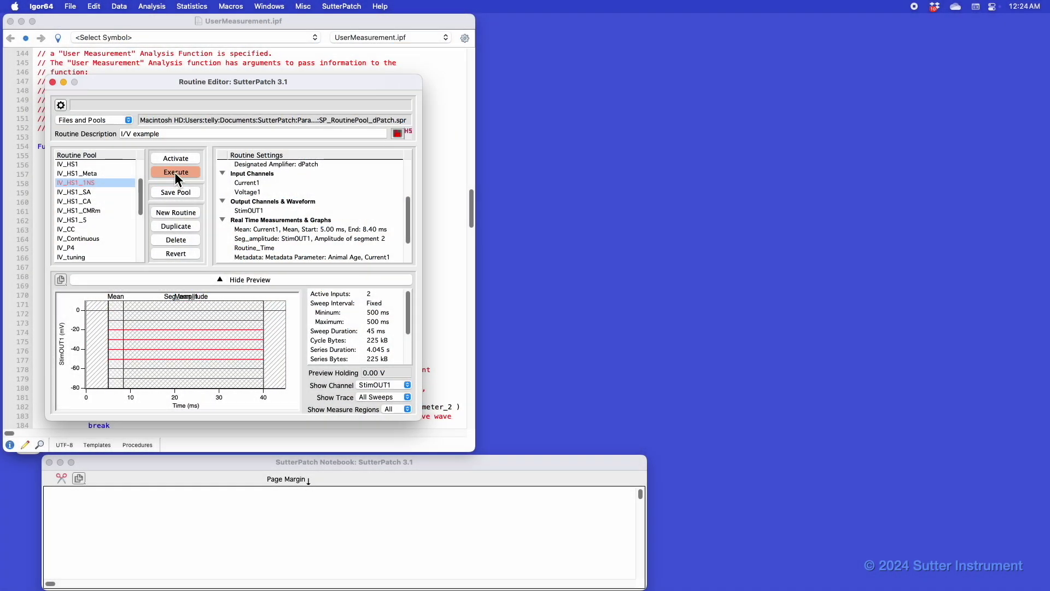
left_click(175, 172)
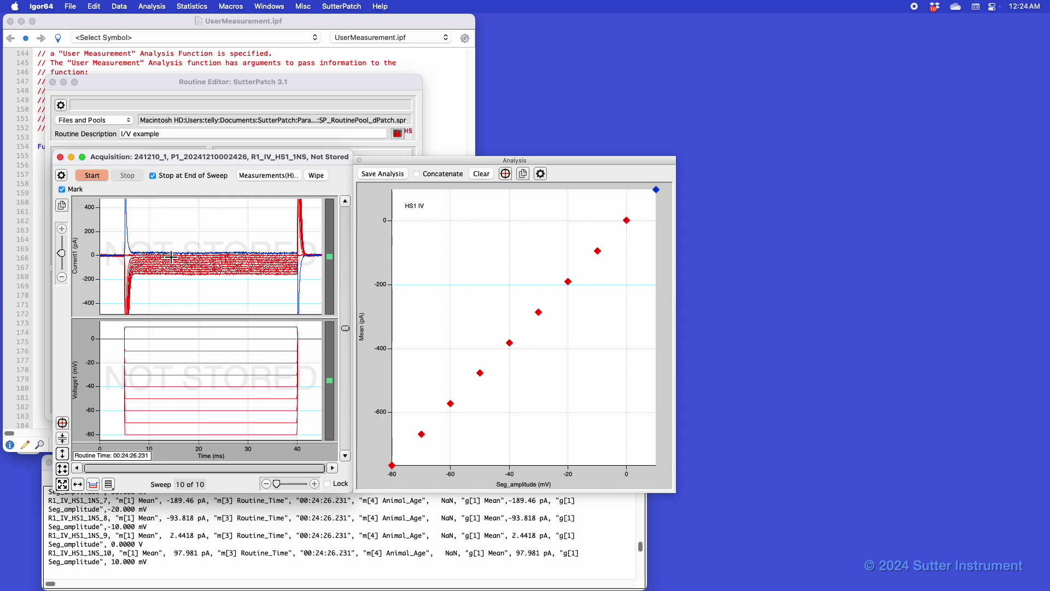
left_click(381, 541)
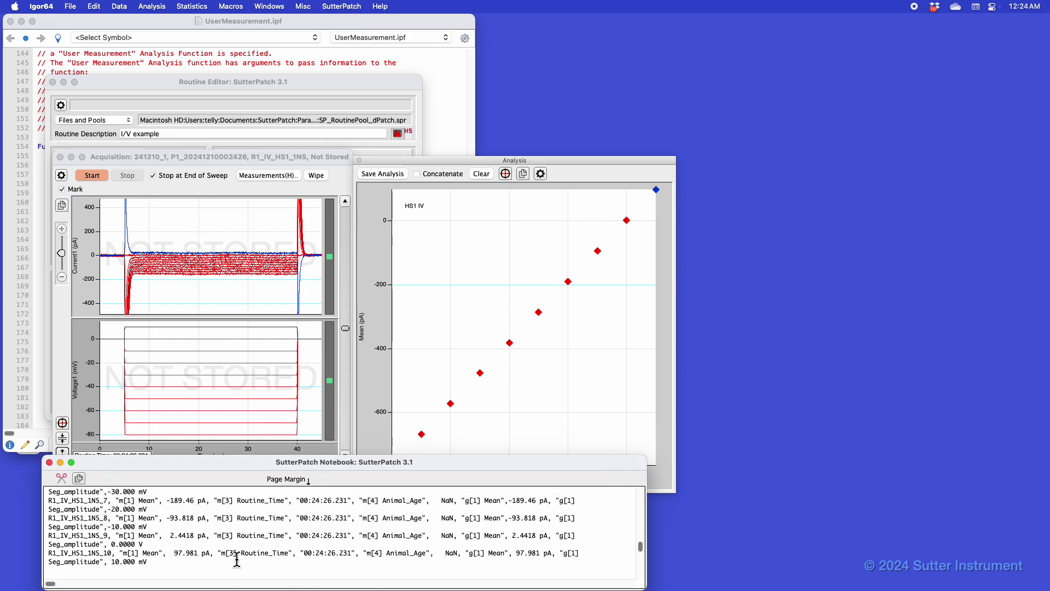
scroll(236, 558, "down", 2)
scroll(237, 559, "up", 4)
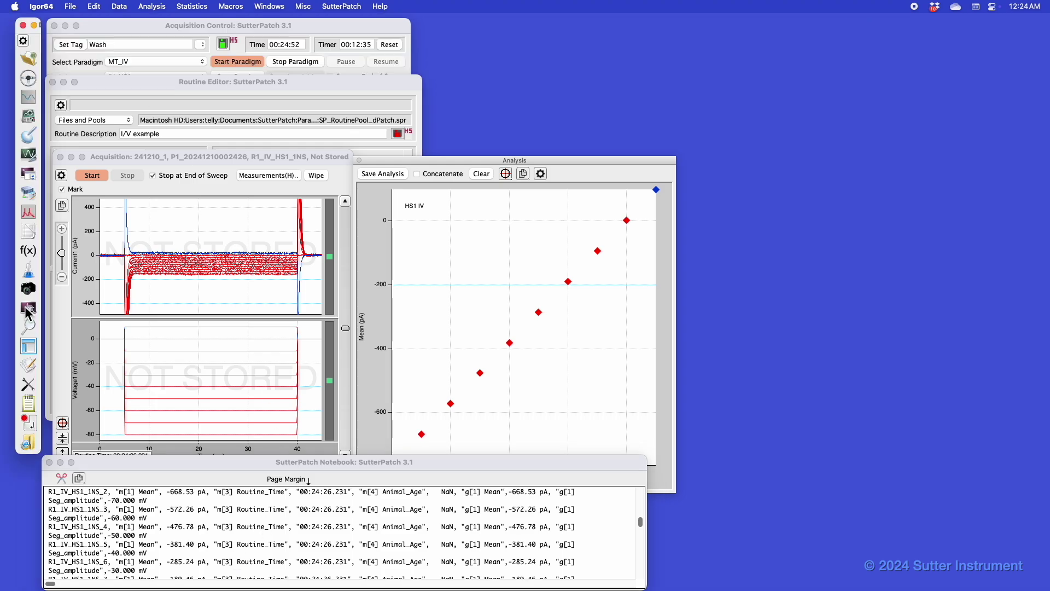
Open the Data Navigator, expand the recorded paradigm and select the R1_IV_HS1_1NS routine
left_click(28, 309)
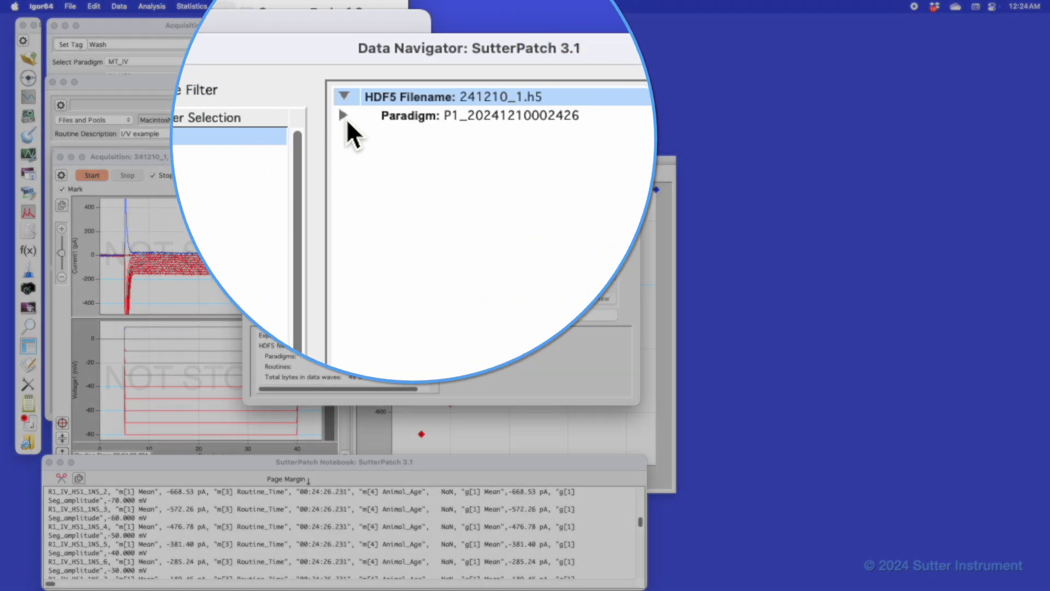
left_click(378, 127)
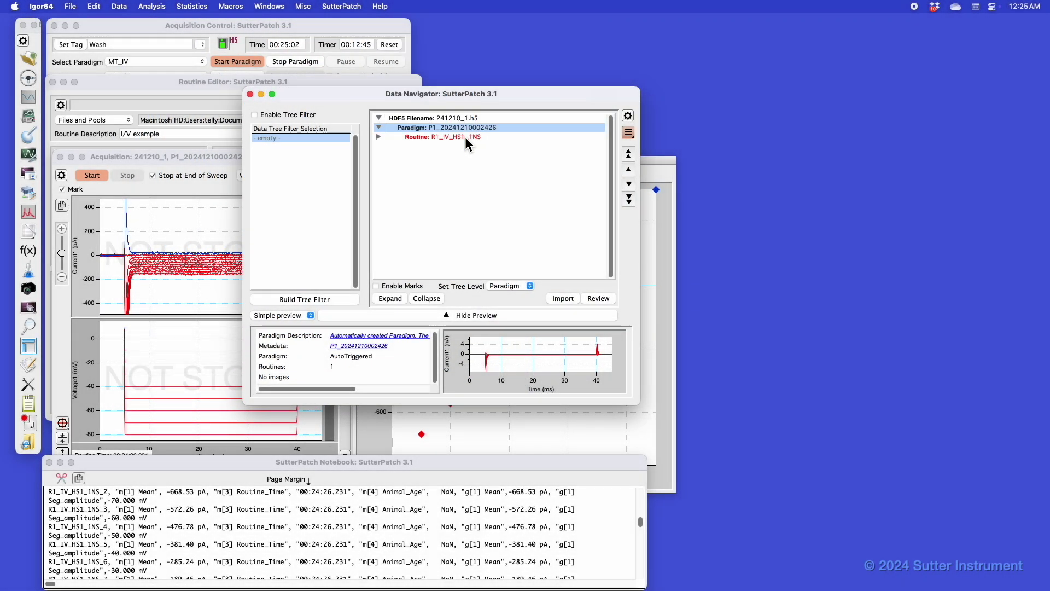
left_click(465, 136)
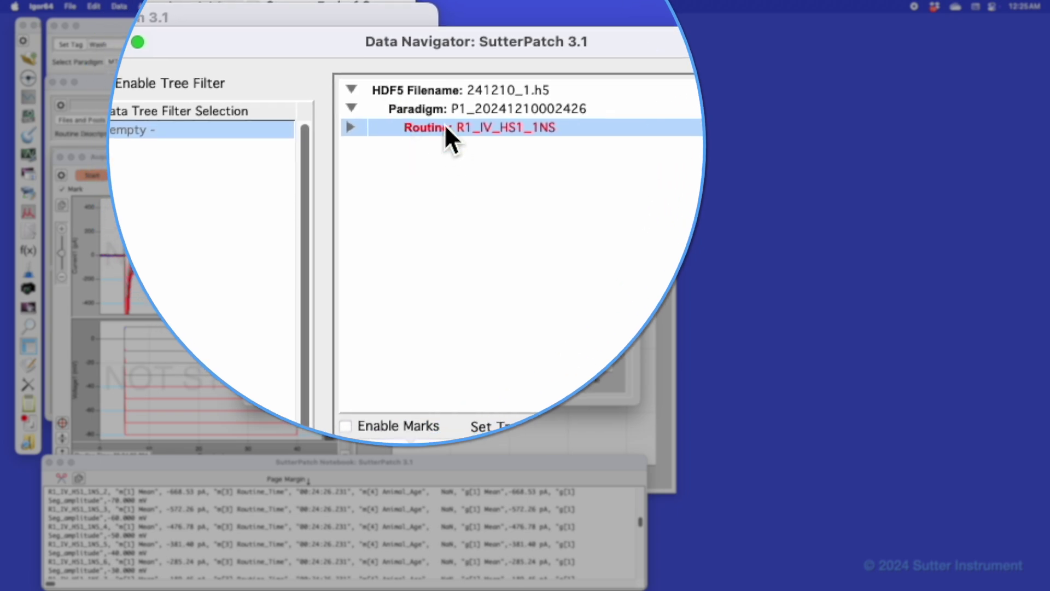
mouse_move(445, 127)
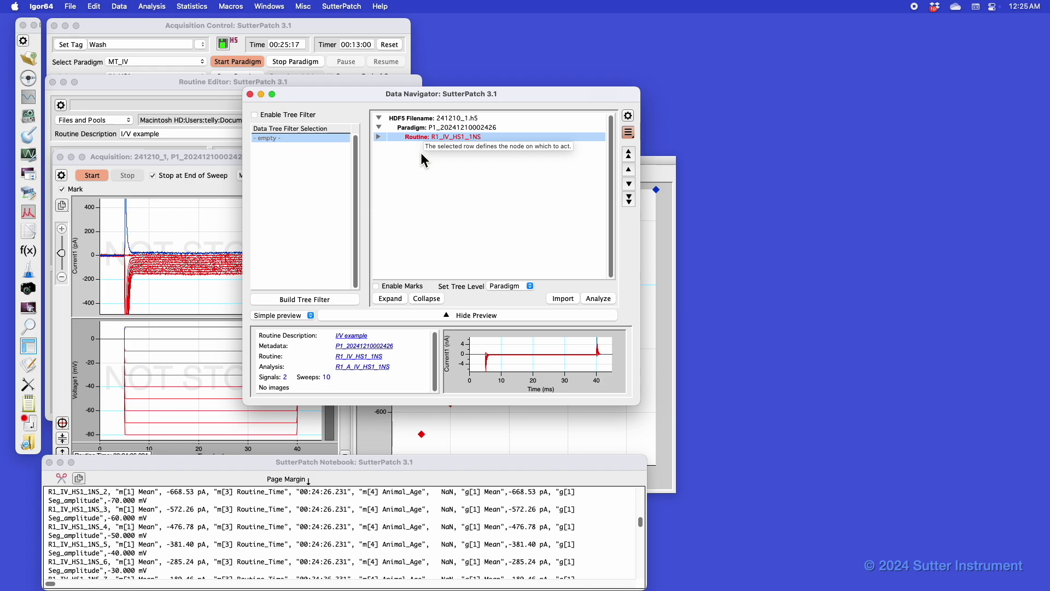
Close the acquisition window and execute the IV_HS1_SA routine from the routine pool
left_click(60, 157)
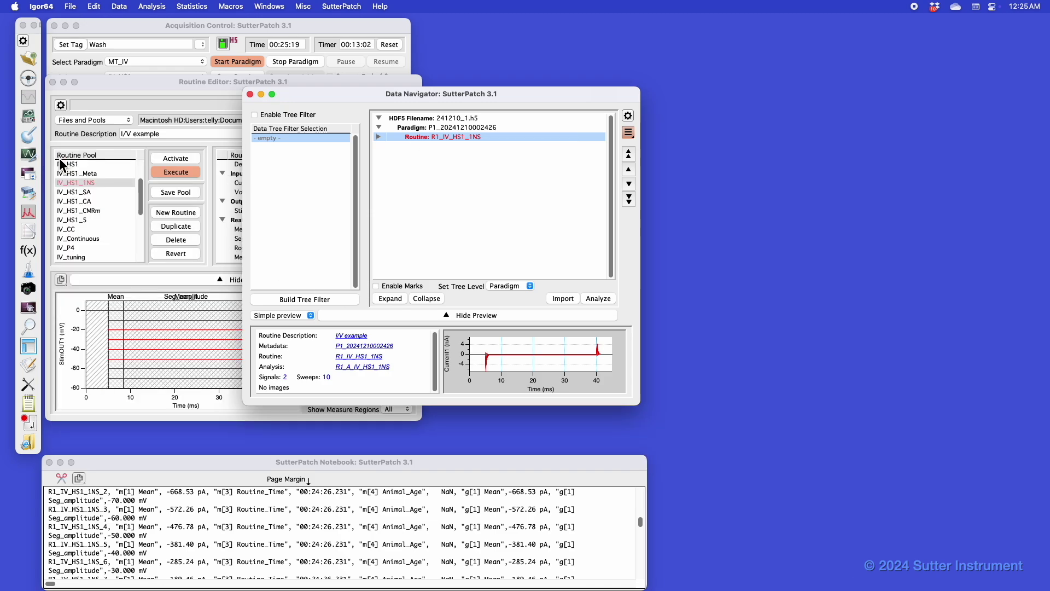
left_click(88, 192)
left_click(185, 173)
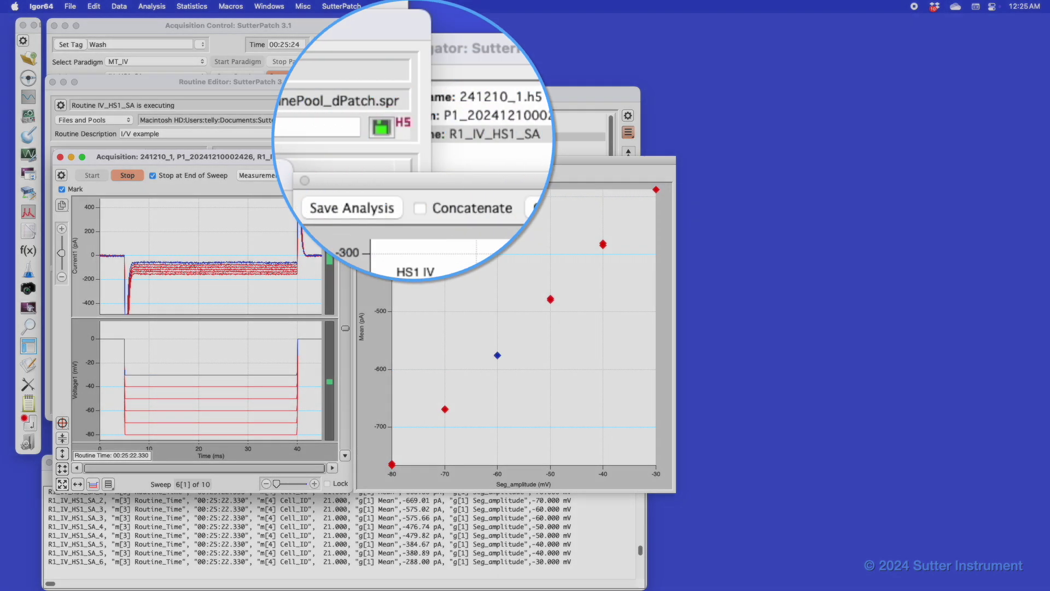
Check the stored IV_HS1_SA routine in the Data Navigator, and execute the IV_HS1_CA routine from the routine pool
left_click(520, 98)
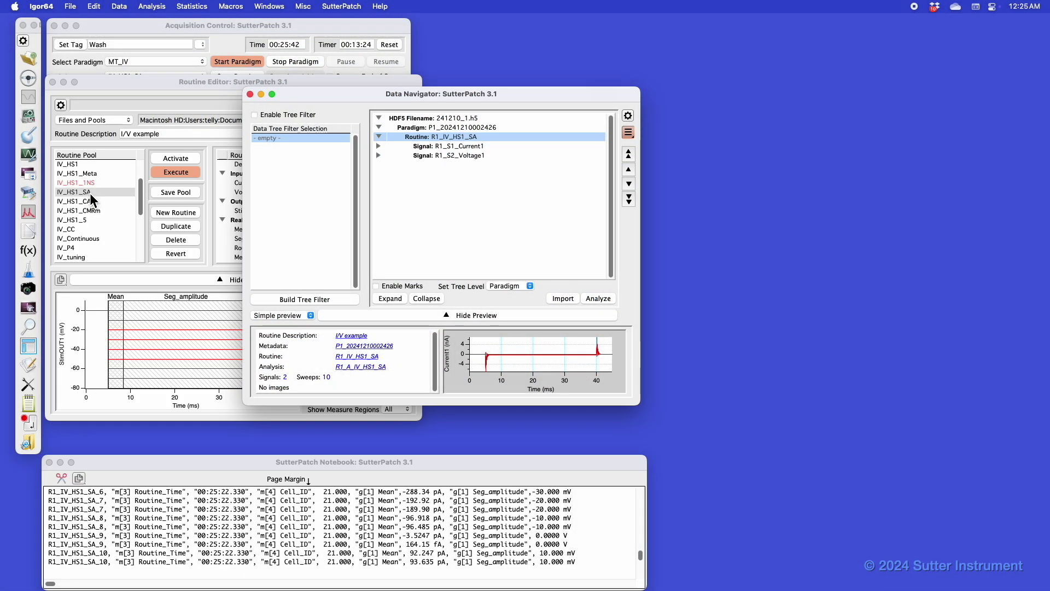
left_click(92, 201)
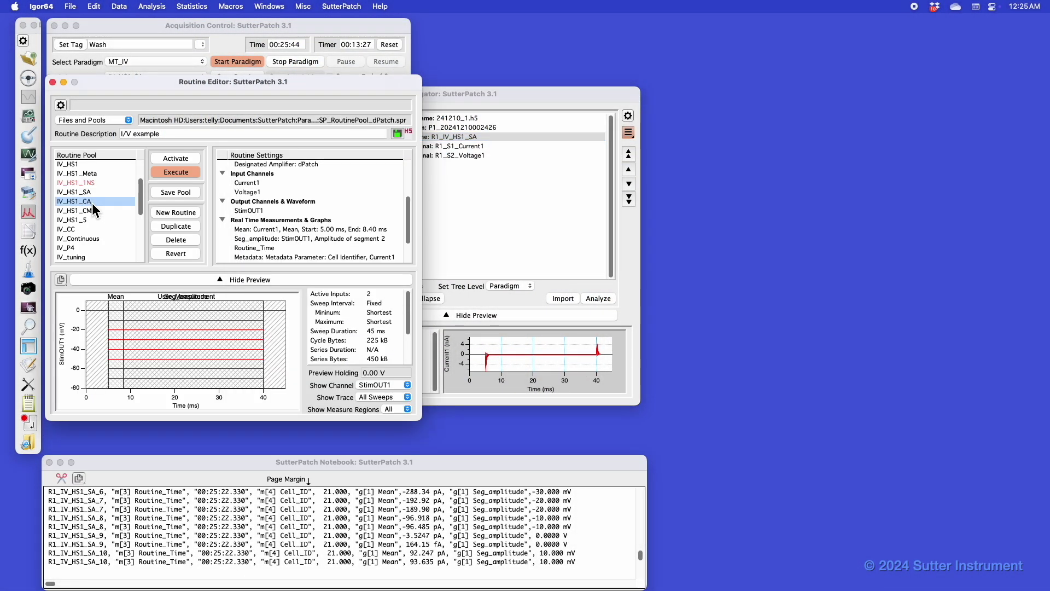
left_click(181, 175)
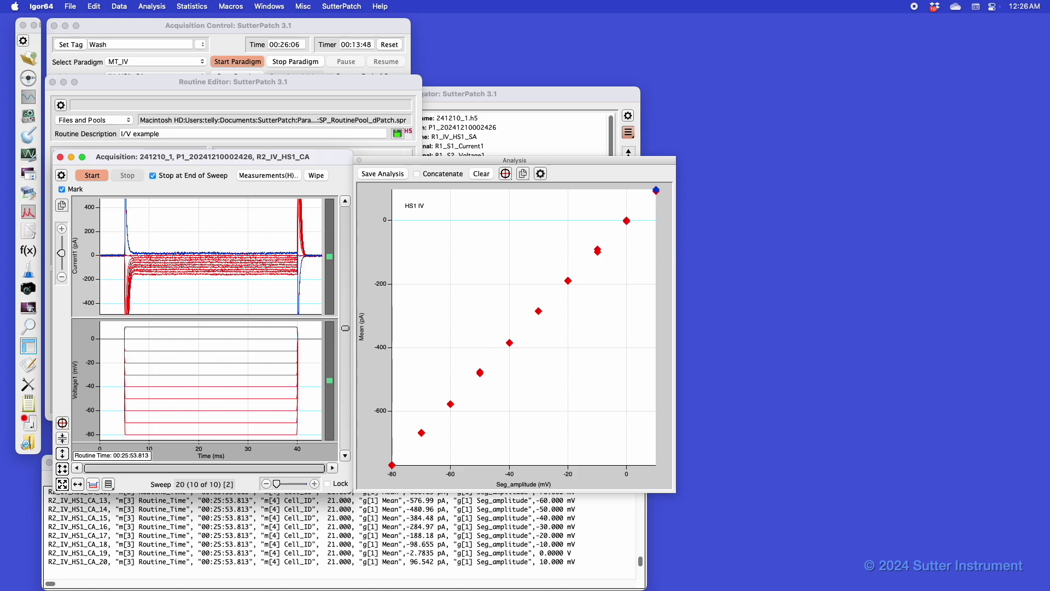
left_click(61, 157)
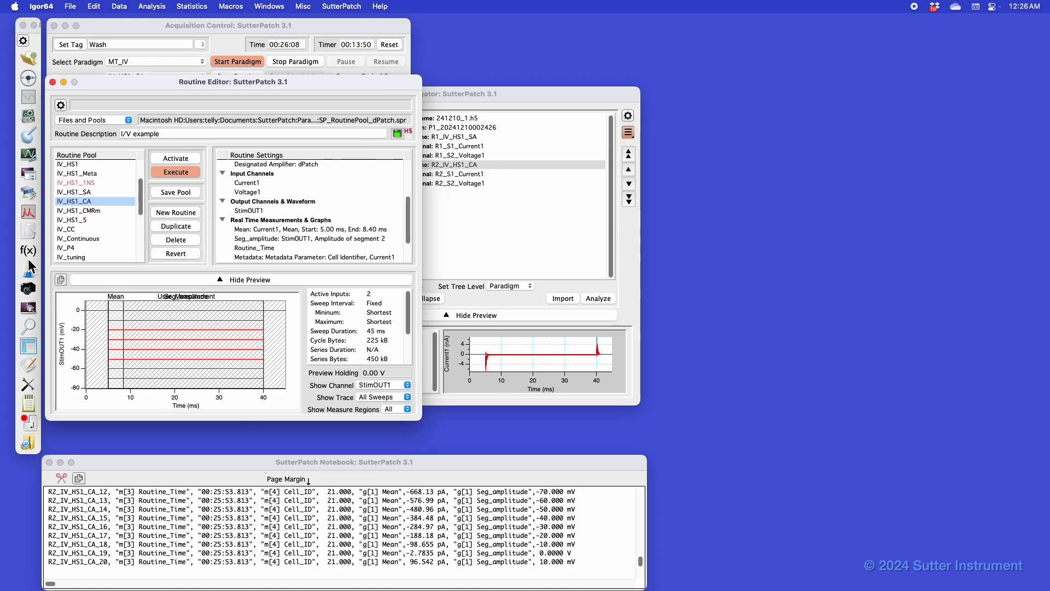
Select the R2_S1_Current1 signal of the R2_IV_HS1_CA routine in the Data Navigator and analyze it
left_click(536, 98)
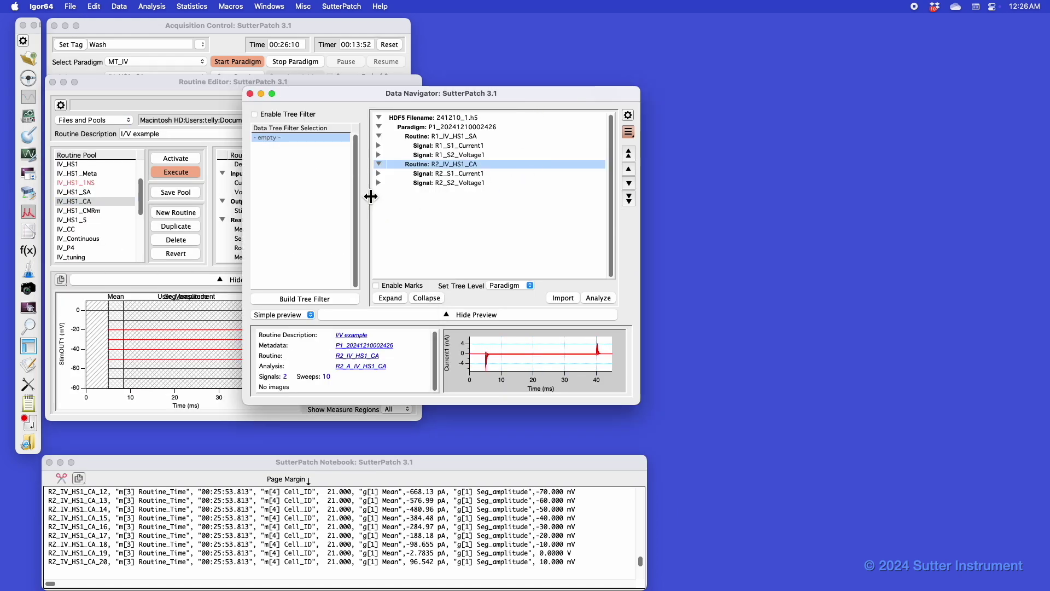
left_click(455, 174)
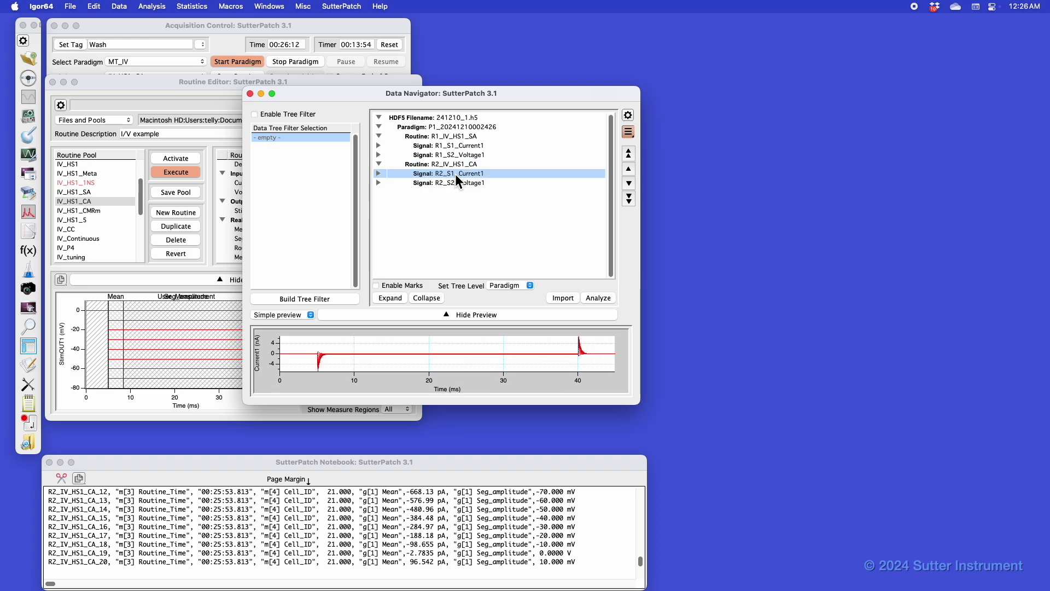
left_click(599, 297)
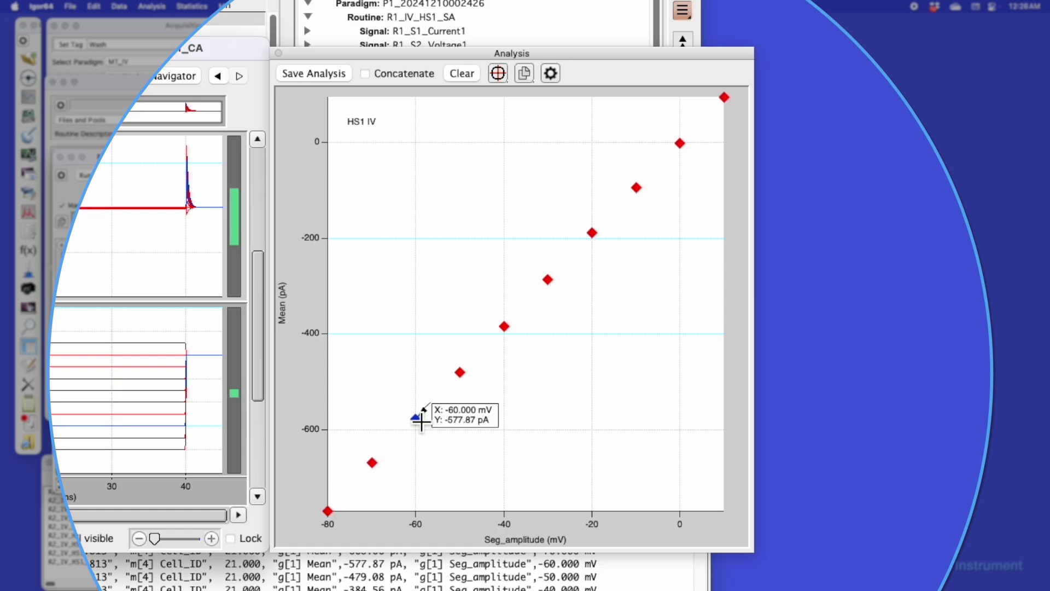
Examine the X and Y values of individual points on the HS1 IV graph and the matching sweeps in the traces
mouse_move(467, 384)
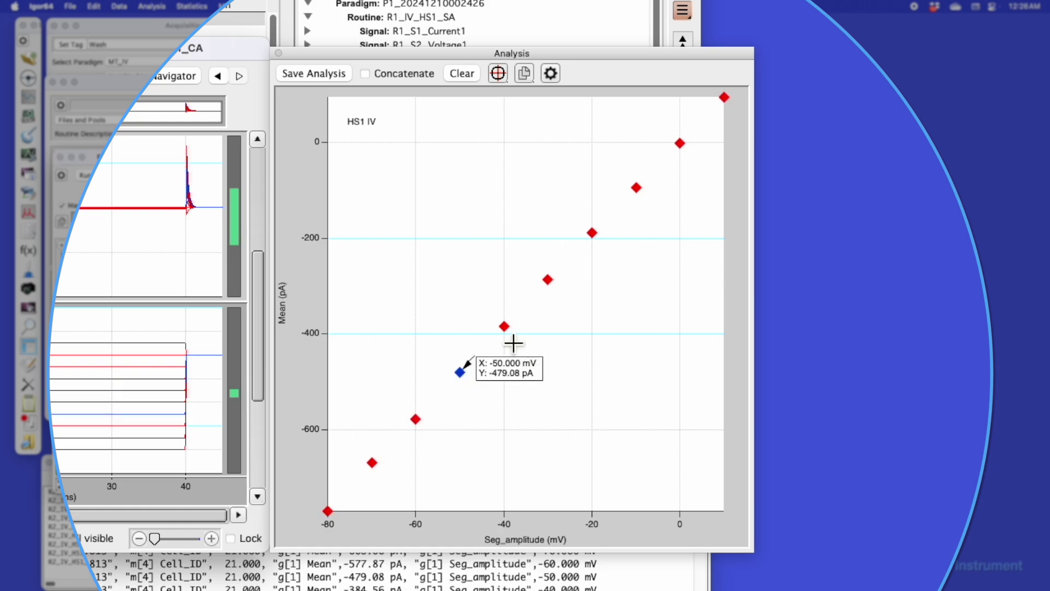
mouse_move(512, 335)
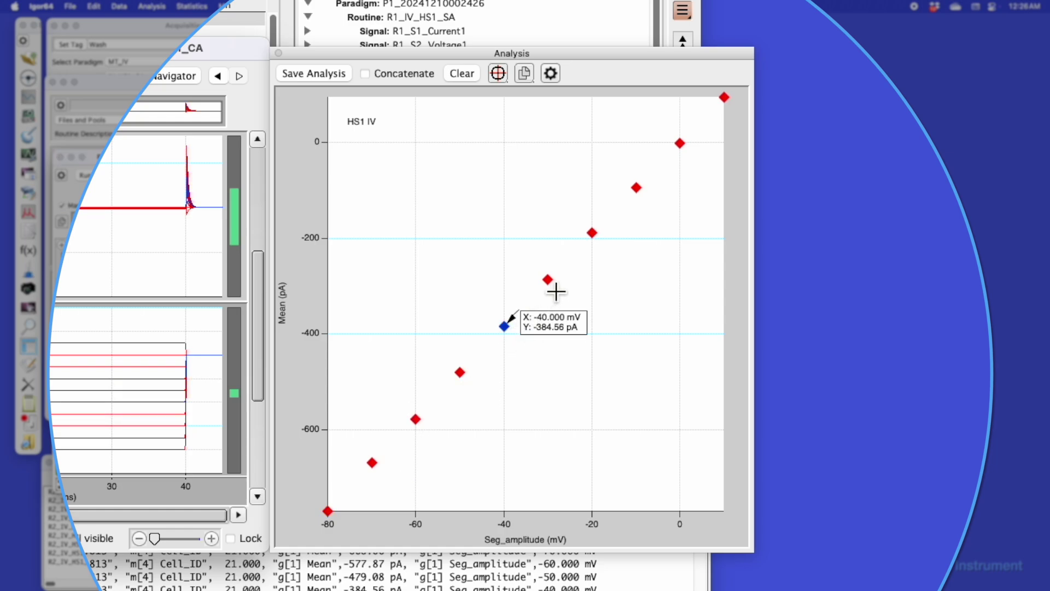
mouse_move(556, 291)
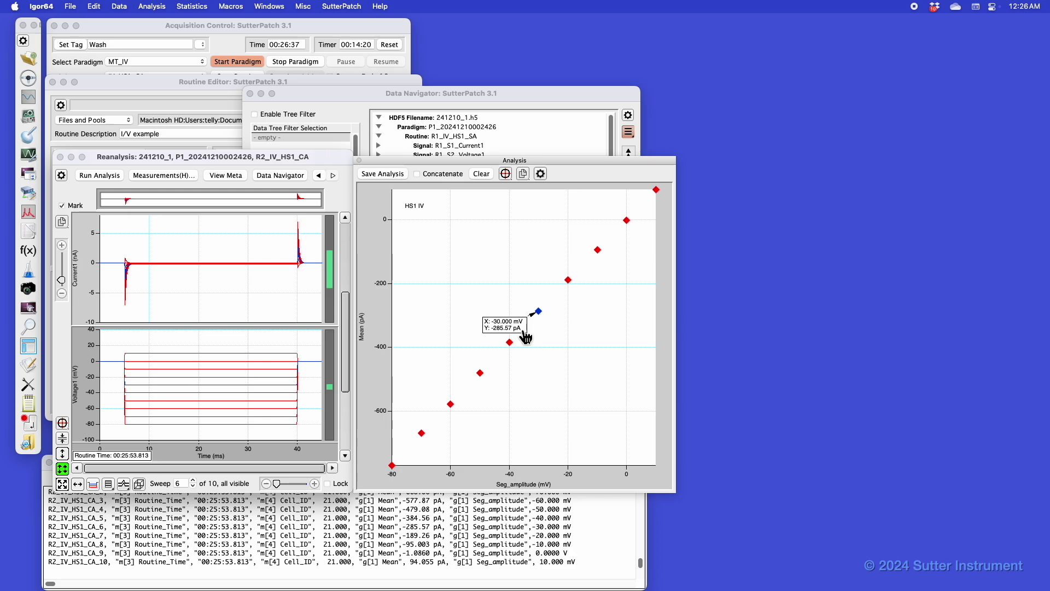
left_click(183, 401)
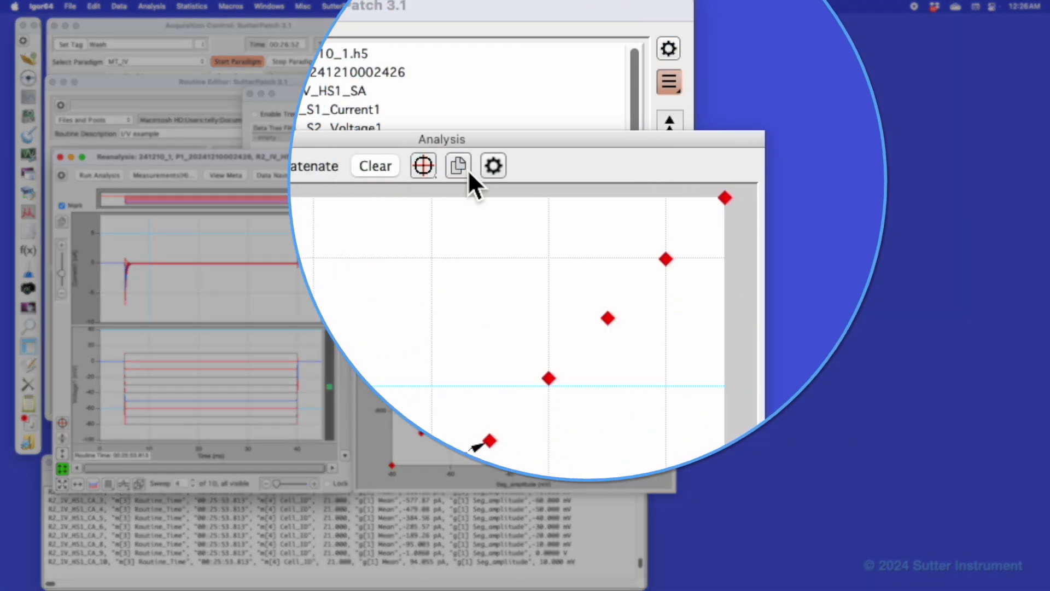
left_click(524, 175)
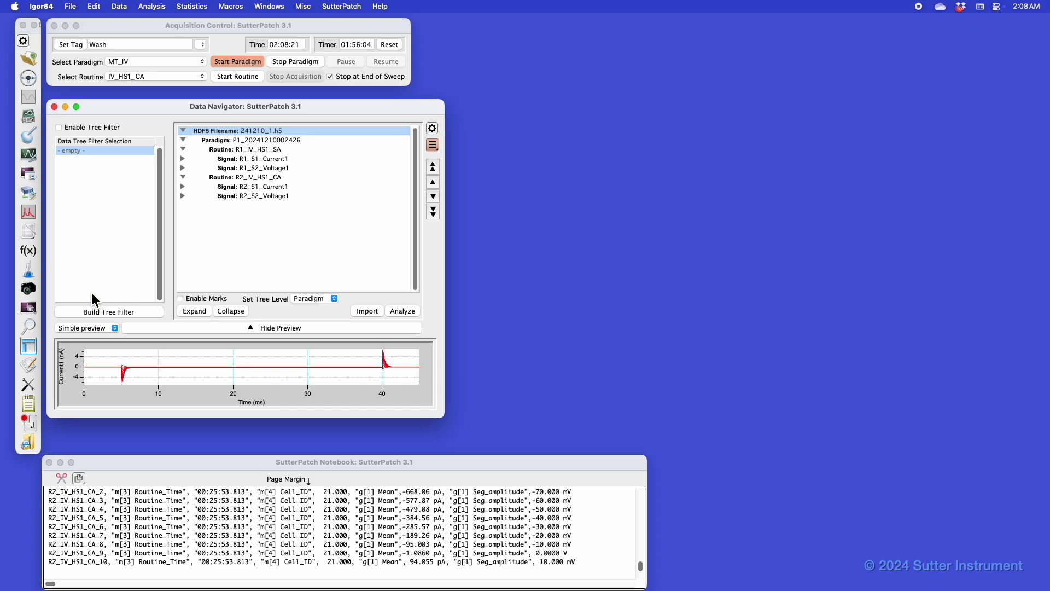
Build a data tree filter using the Command Sampling Rate 7 parameter from the Data Acquisition Settings group
left_click(101, 311)
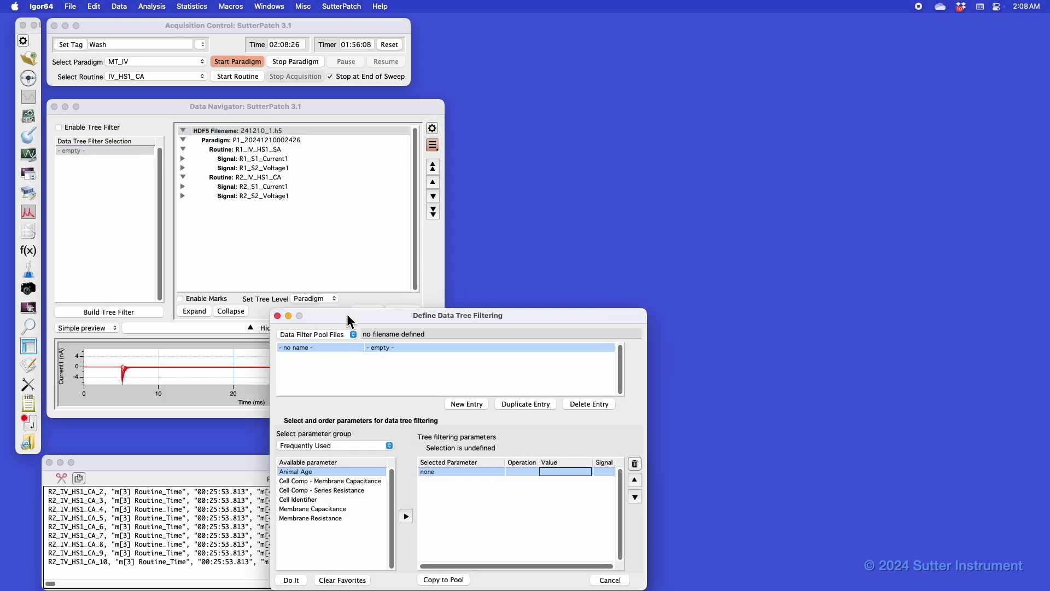
left_click_drag(344, 312, 253, 248)
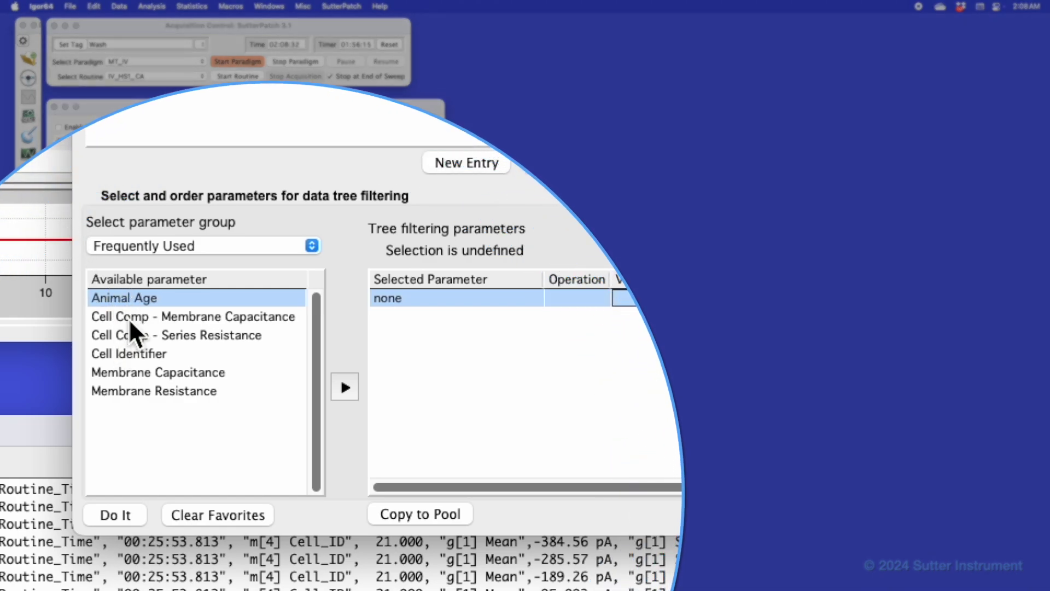
left_click(146, 246)
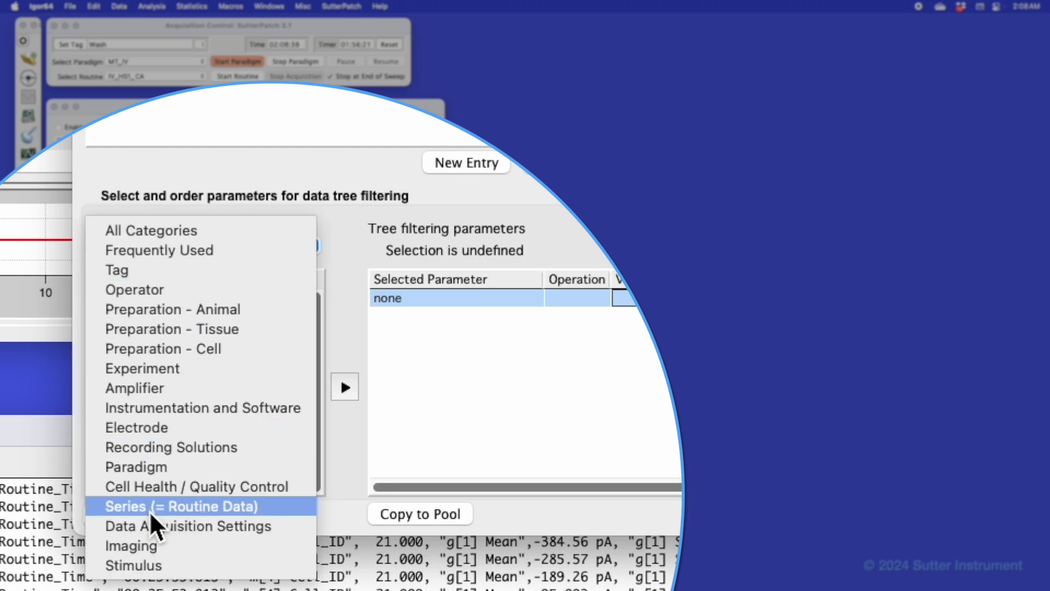
left_click(157, 525)
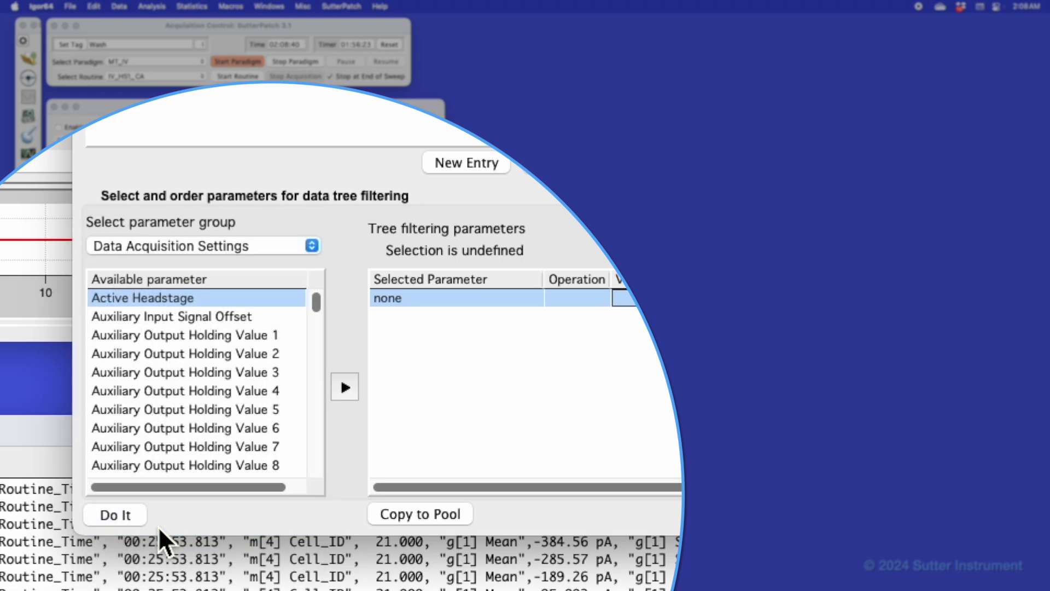
scroll(191, 428, "down", 10)
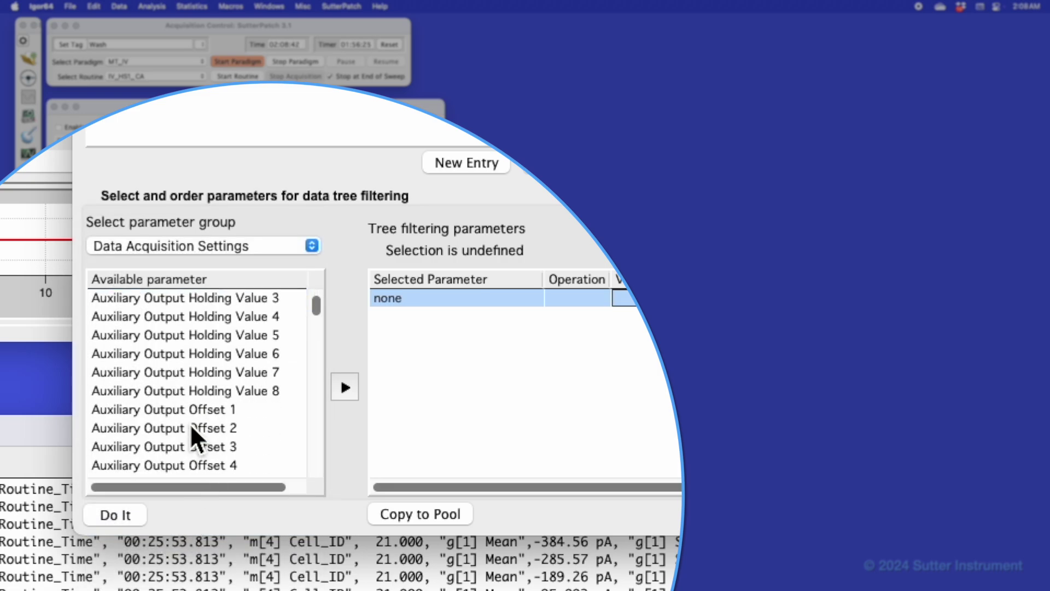
scroll(191, 429, "down", 6)
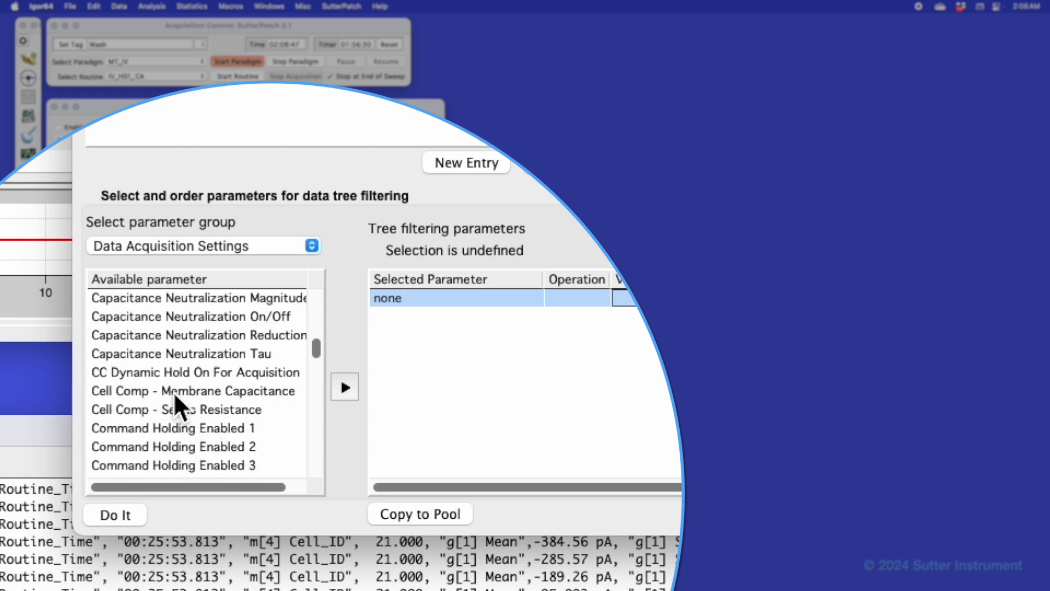
scroll(176, 398, "down", 6)
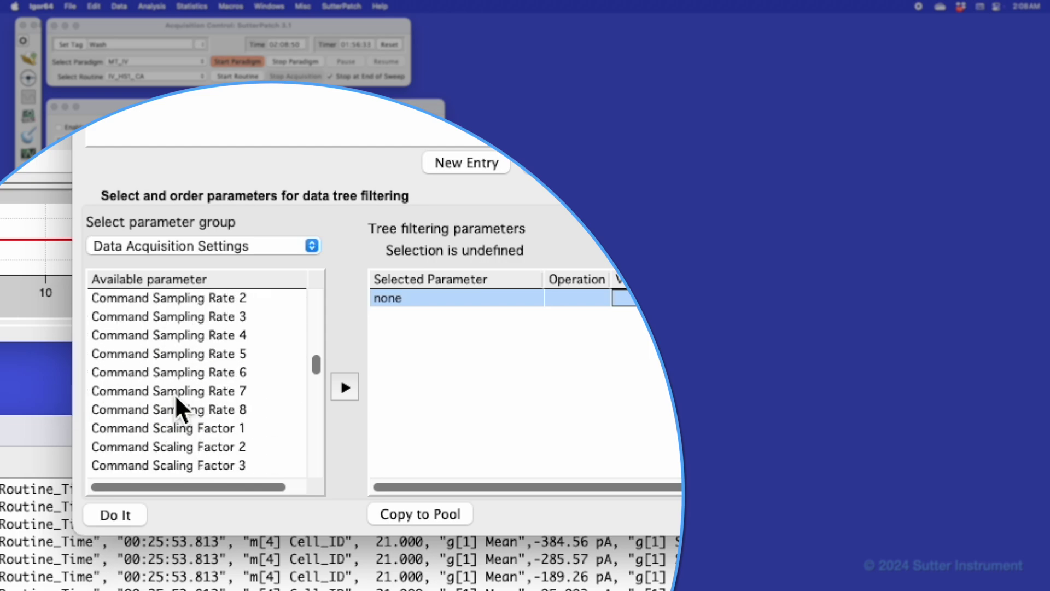
left_click(176, 397)
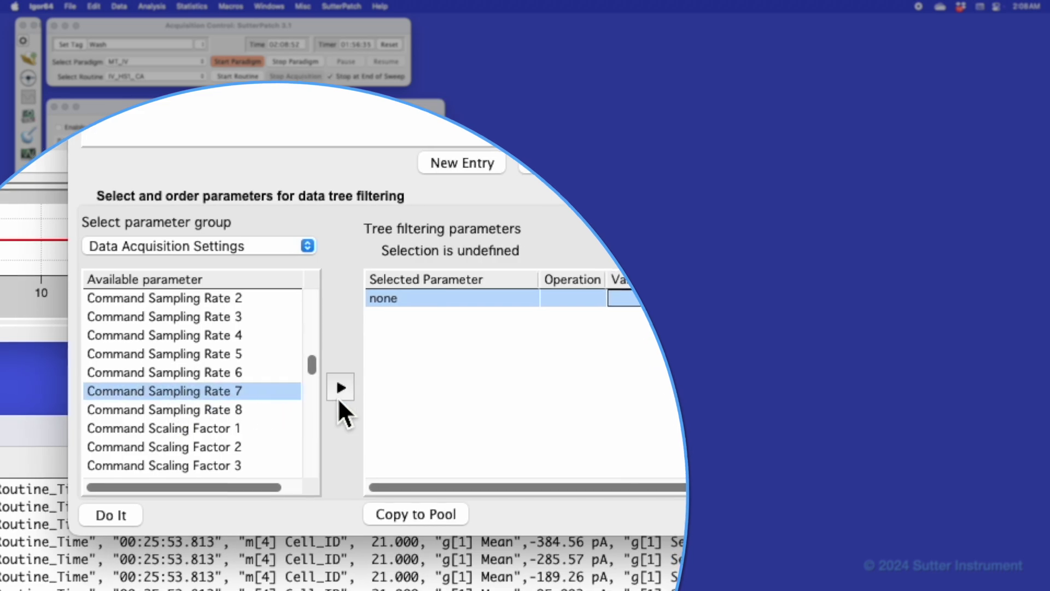
left_click(344, 388)
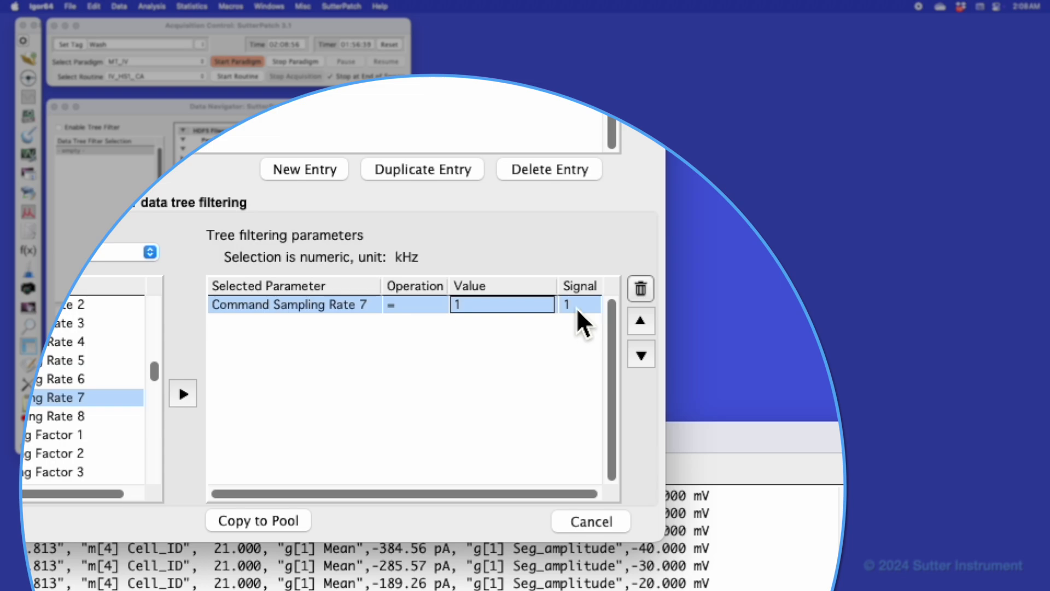
Set the signal of the Command Sampling Rate 7 filter parameter to all channels
left_click(576, 306)
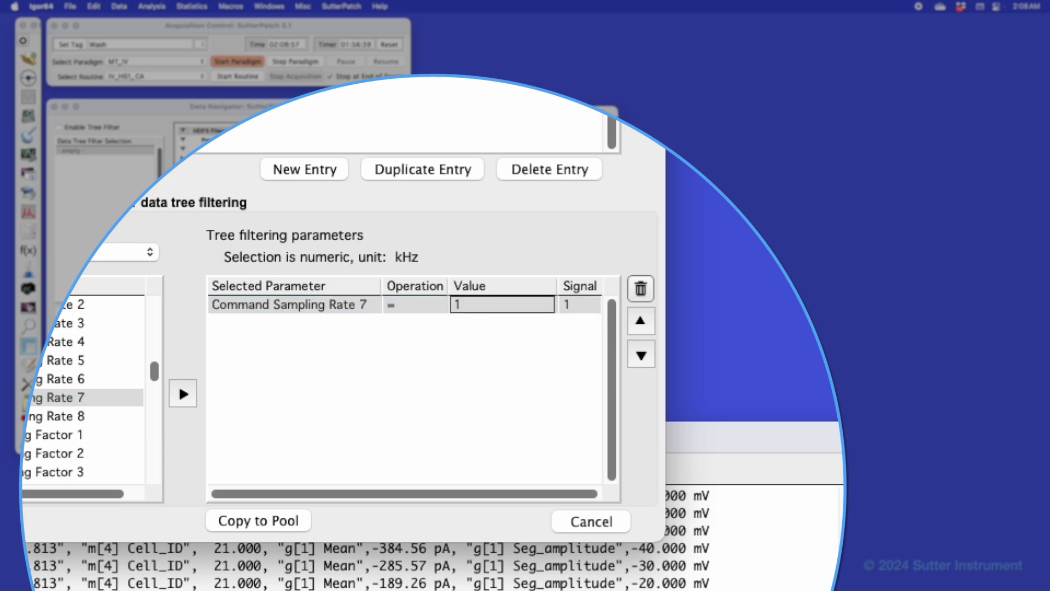
left_click(398, 105)
left_click(300, 87)
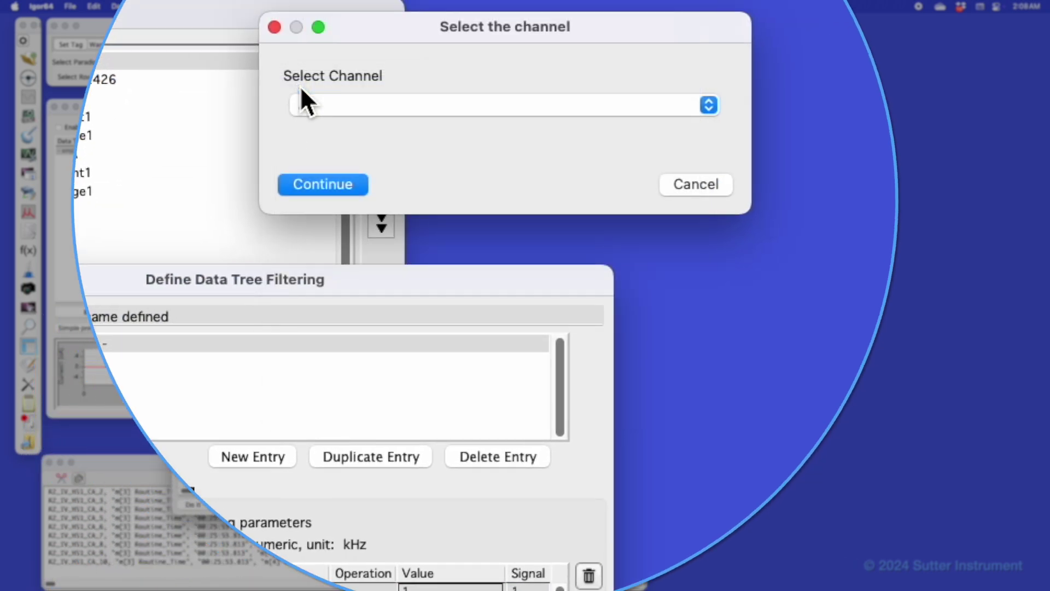
left_click(333, 184)
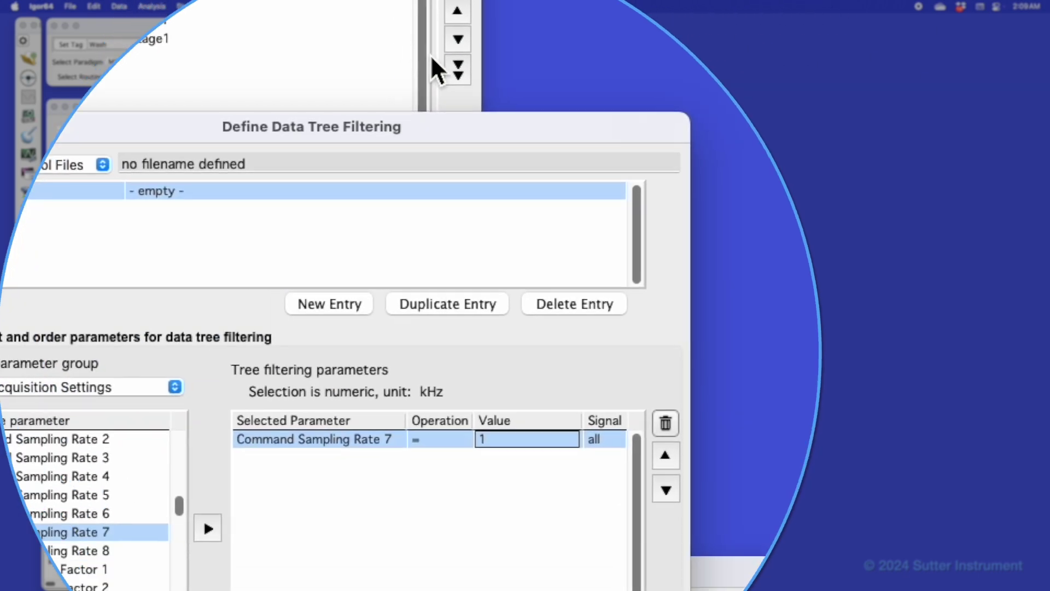
Accept the filter definition, and turn the tree filter on and off to compare the data tree
left_click(44, 530)
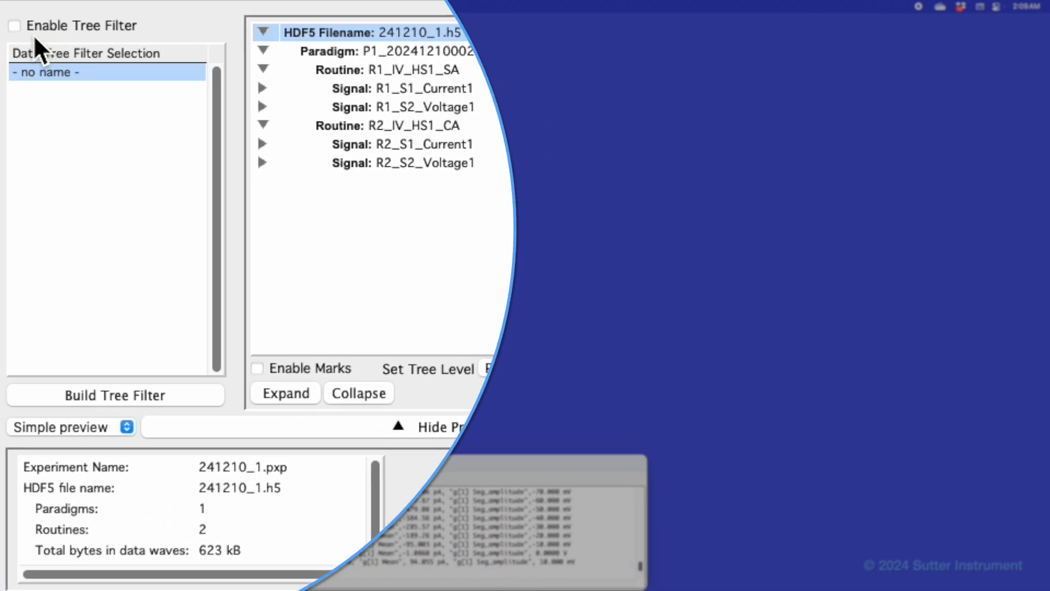
left_click(15, 26)
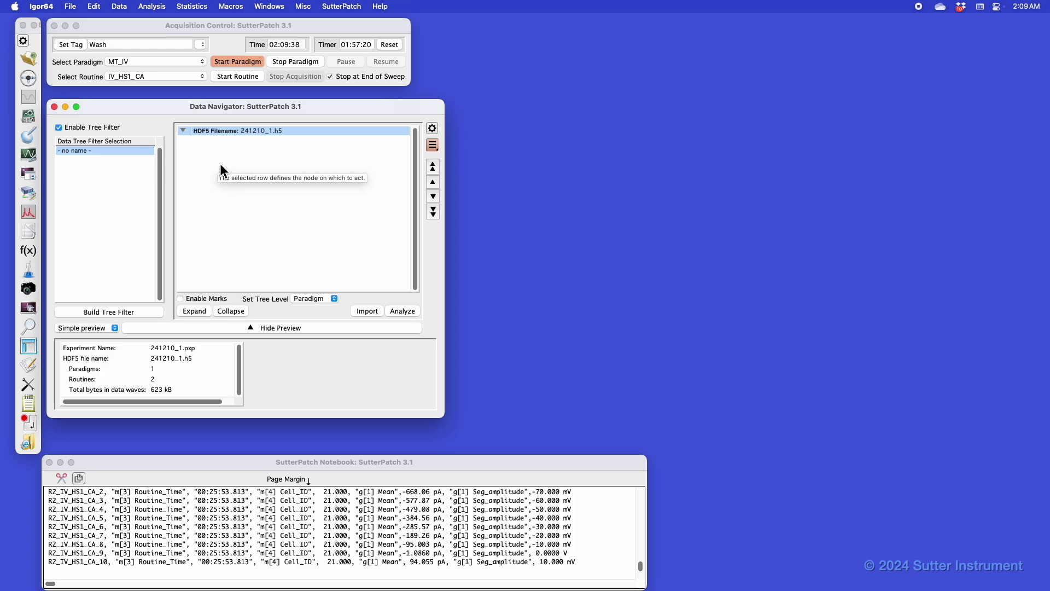
left_click(60, 128)
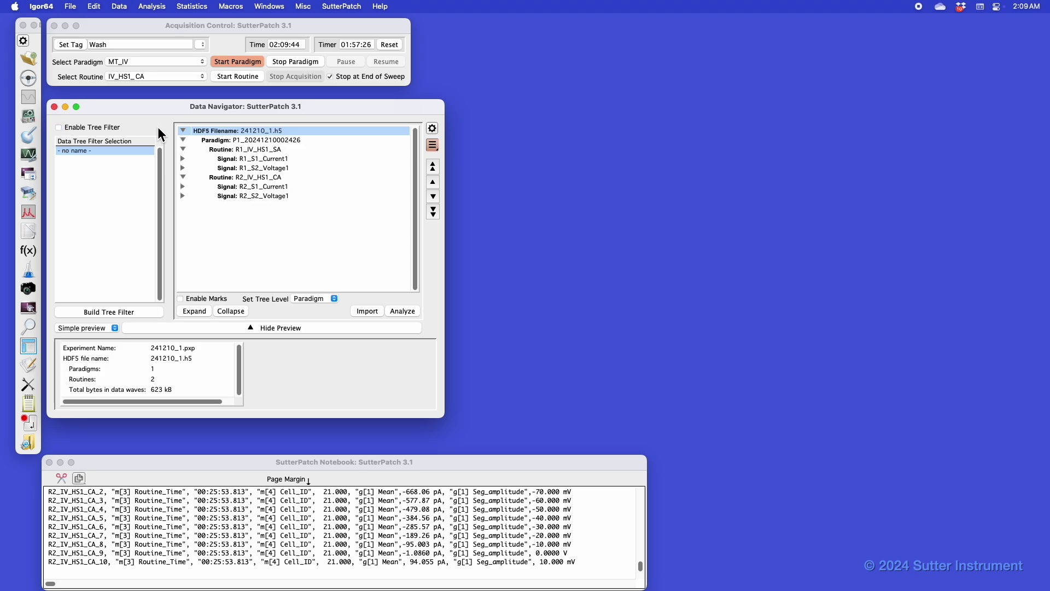
Analyze the stored R1_IV_HS1_SA routine and open its reanalysis measurements for editing
left_click(262, 149)
left_click(409, 311)
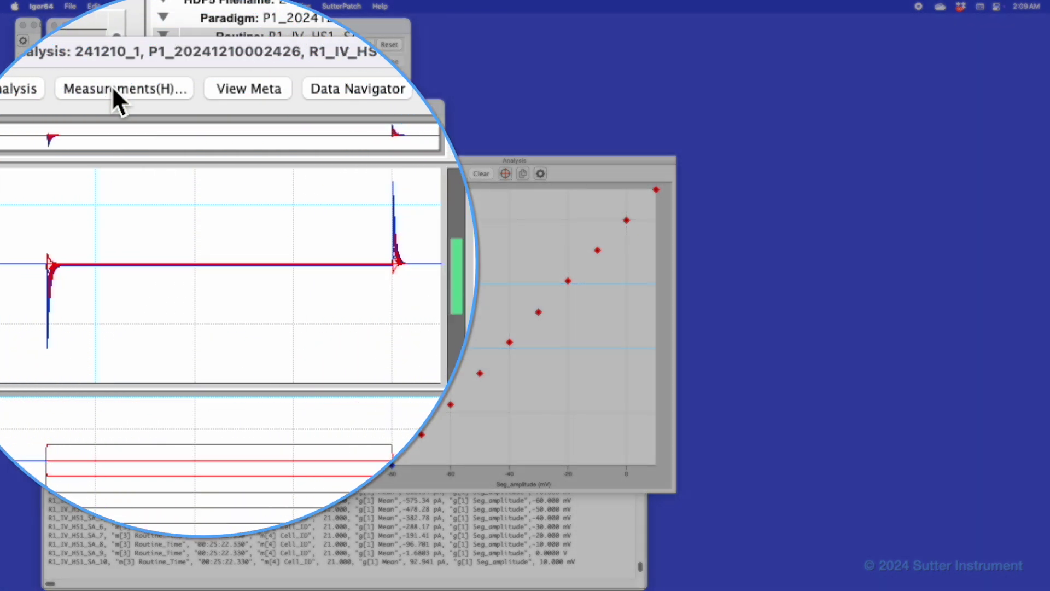
left_click(156, 174)
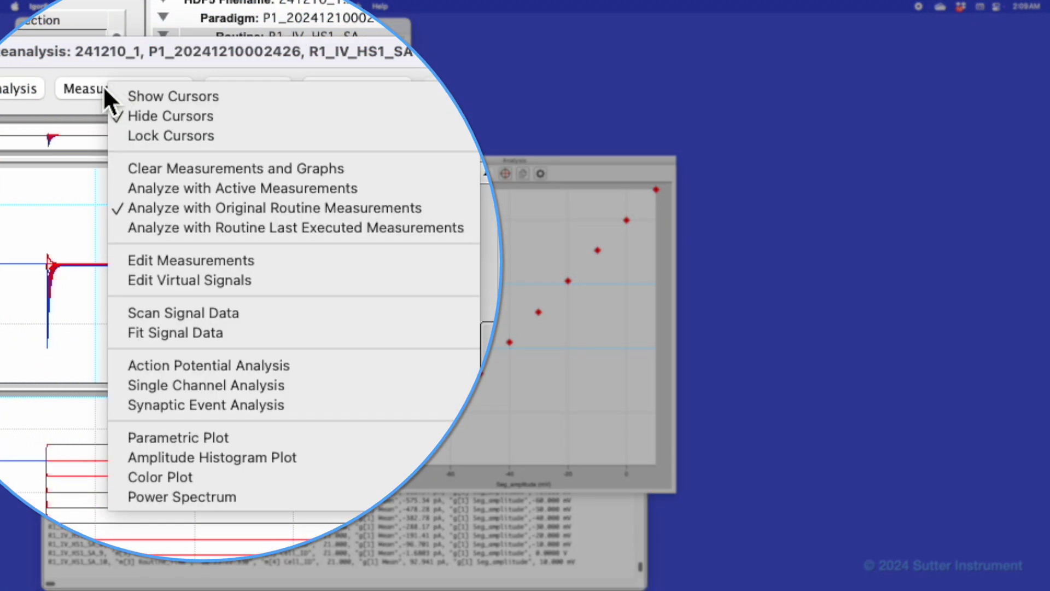
left_click(204, 260)
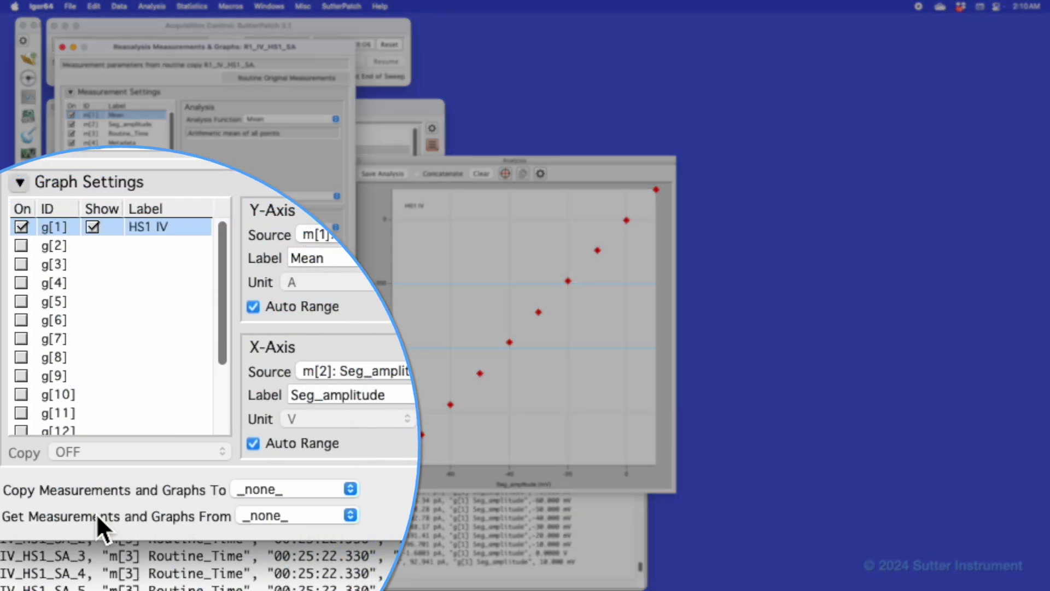
Copy the reanalysis measurements and graphs to a measurement file named test, and close the measurement settings
left_click(333, 486)
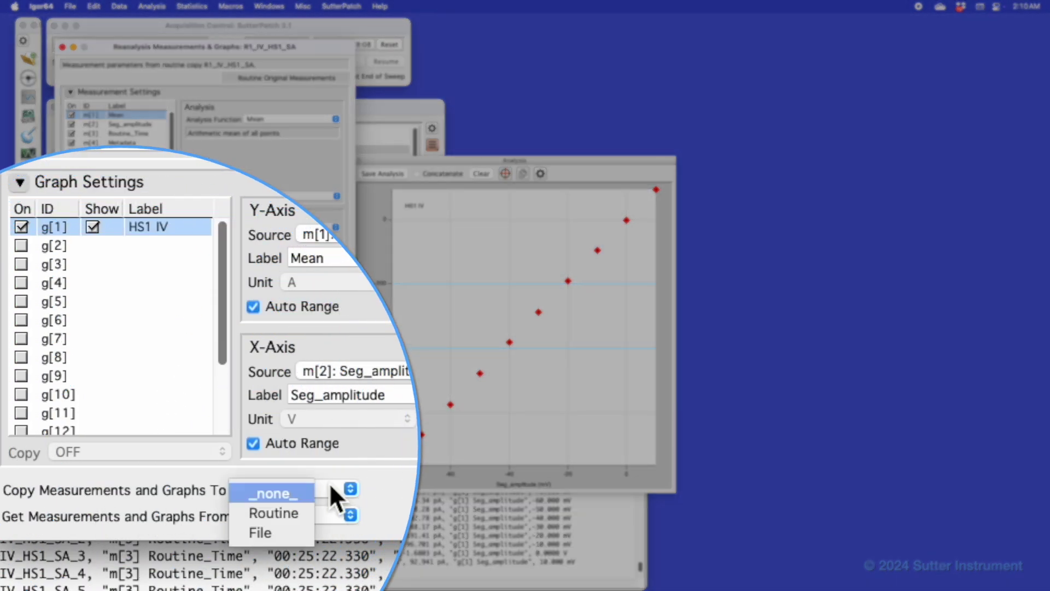
left_click(279, 528)
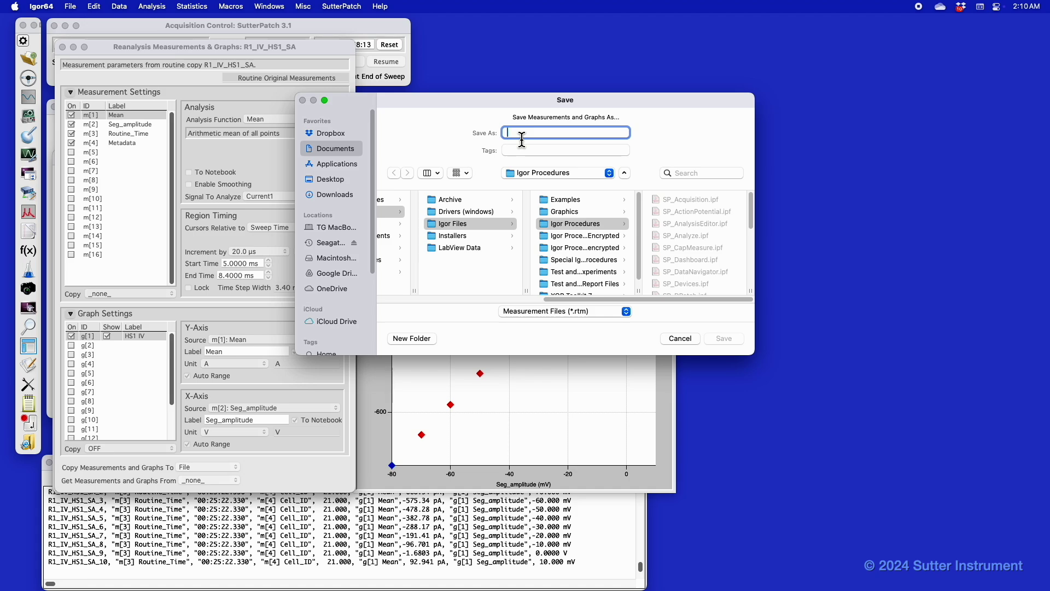
type("tee")
type("test")
key("Return")
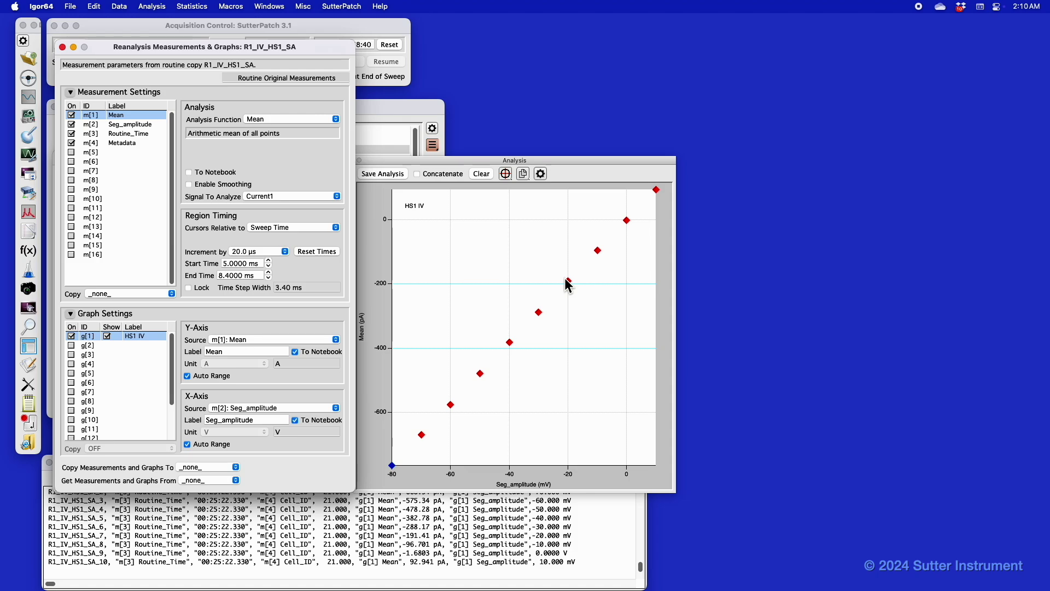
left_click(237, 481)
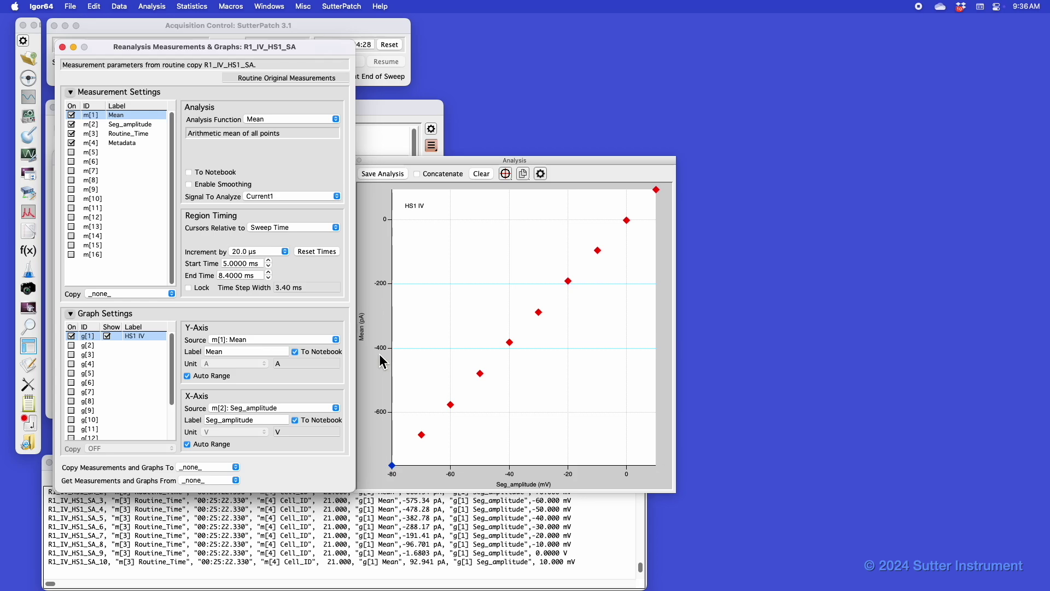
left_click(63, 48)
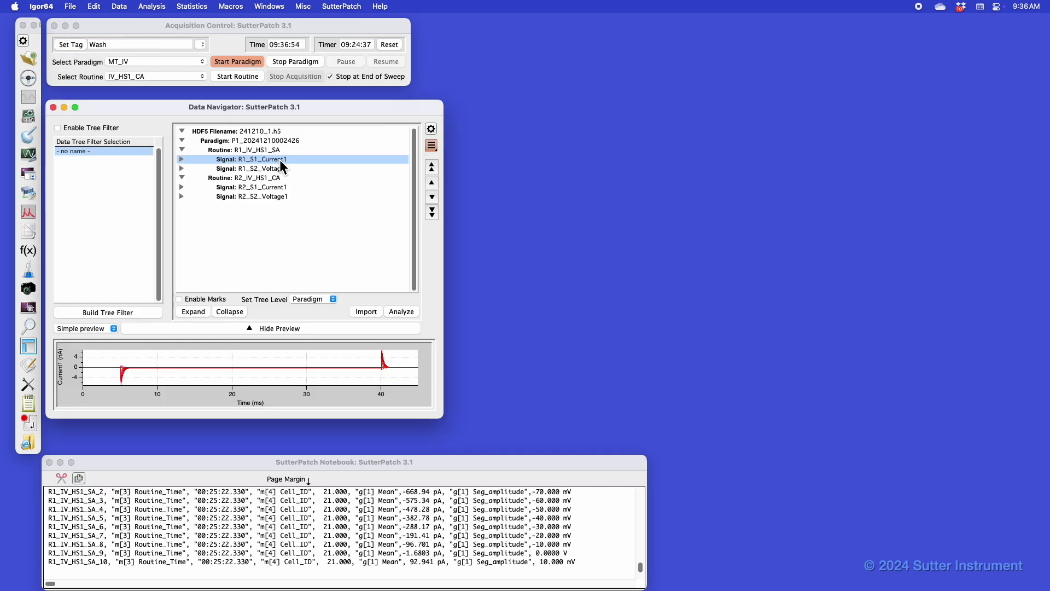
Open Baseline Subtraction for the R1_S1_Current1 signal and show its revert and apply options
right_click(280, 160)
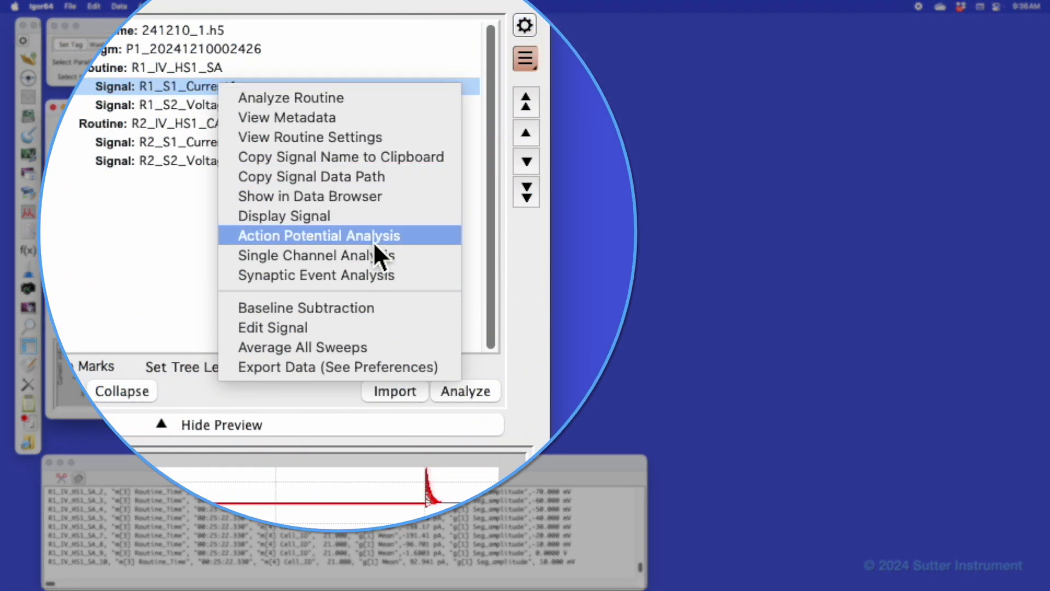
left_click(372, 308)
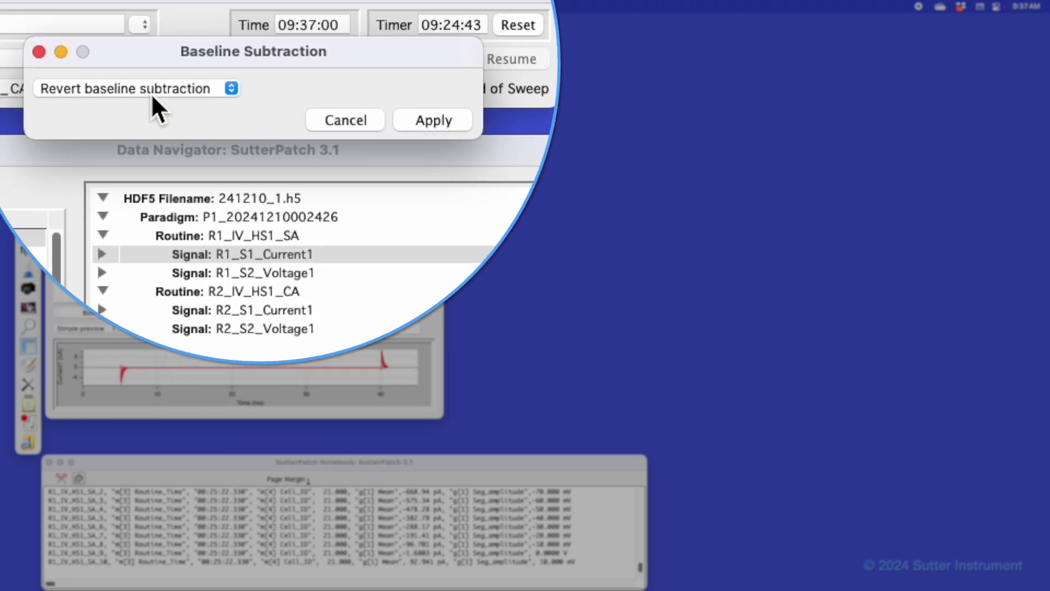
left_click(231, 89)
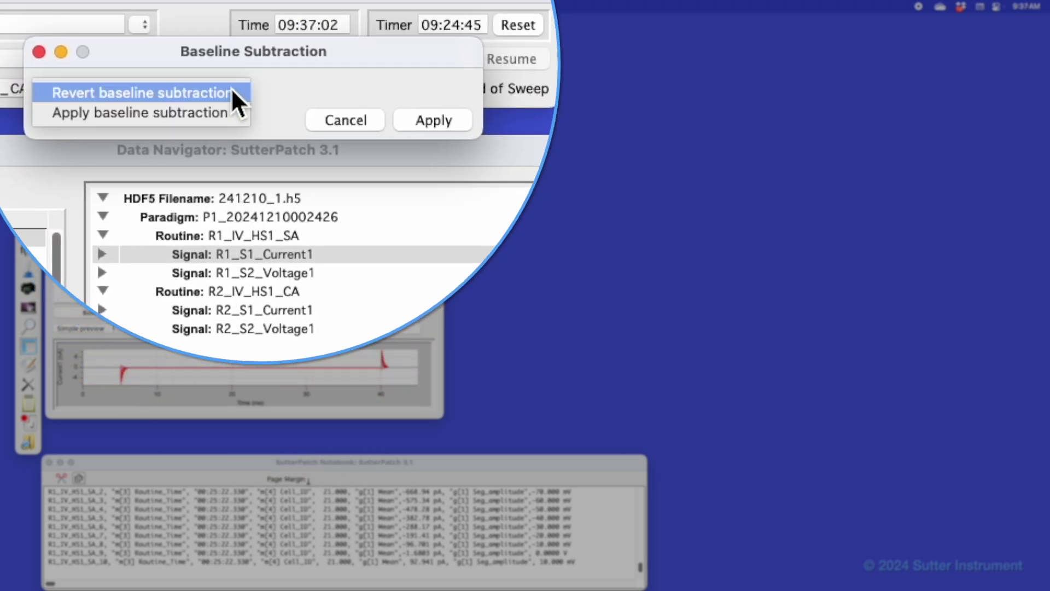